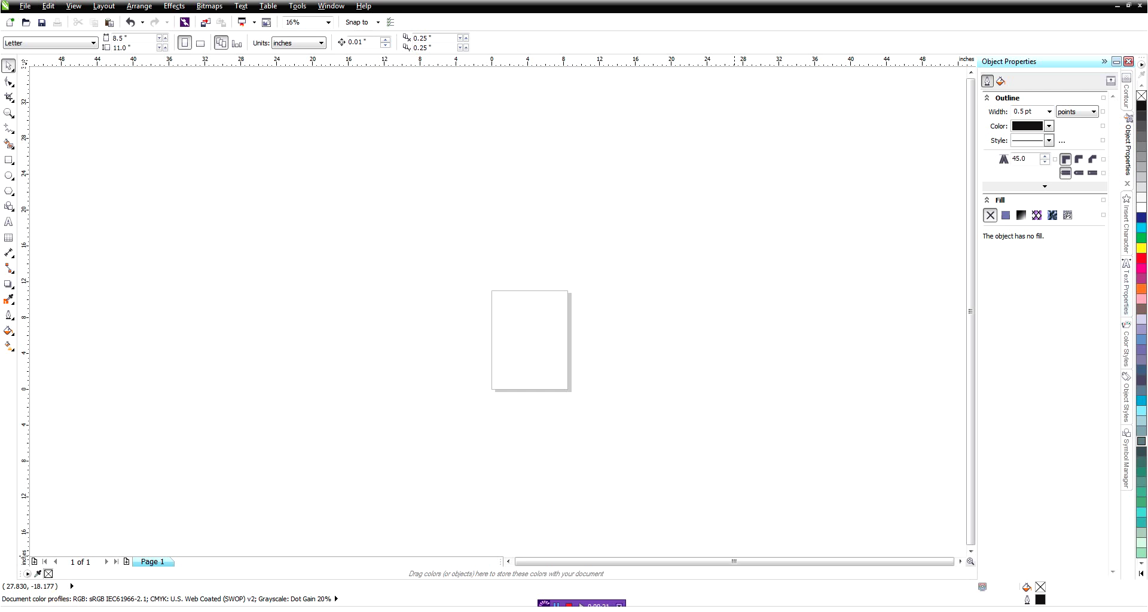
Bring the photo IMG_2439.JPG from the Chrismas 2005-Aug 2006 folder into the CorelDRAW page.
left_click(76, 610)
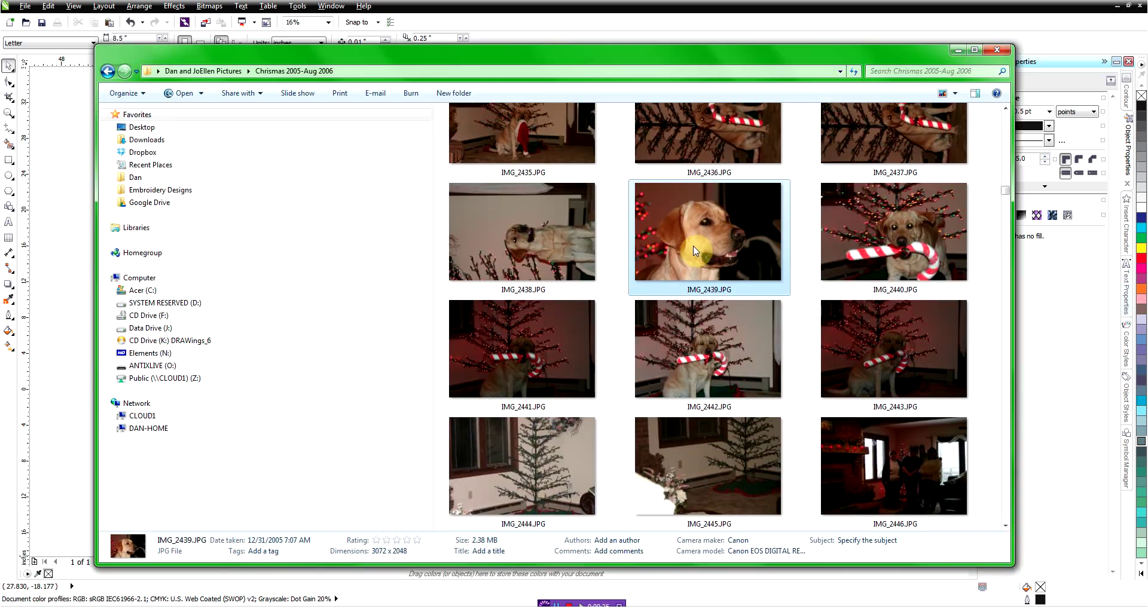
left_click_drag(702, 254, 62, 299)
left_click_drag(62, 299, 62, 299)
left_click(957, 51)
left_click_drag(166, 326, 697, 347)
left_click_drag(557, 348, 550, 343)
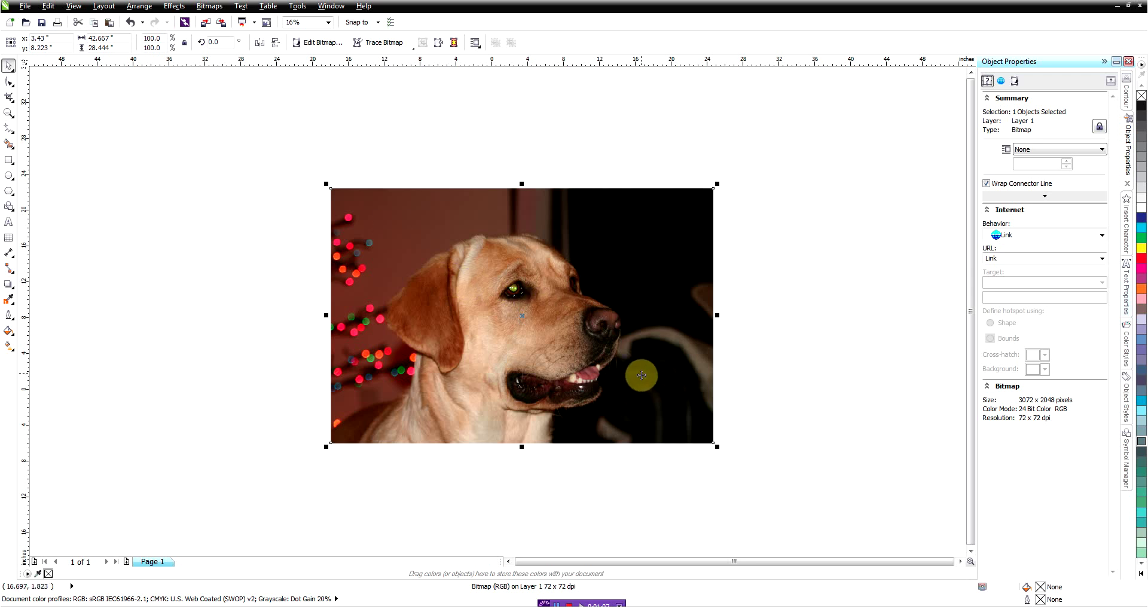
Open the placed dog bitmap for editing in Corel PHOTO-PAINT and maximize both the image and program windows.
left_click(328, 47)
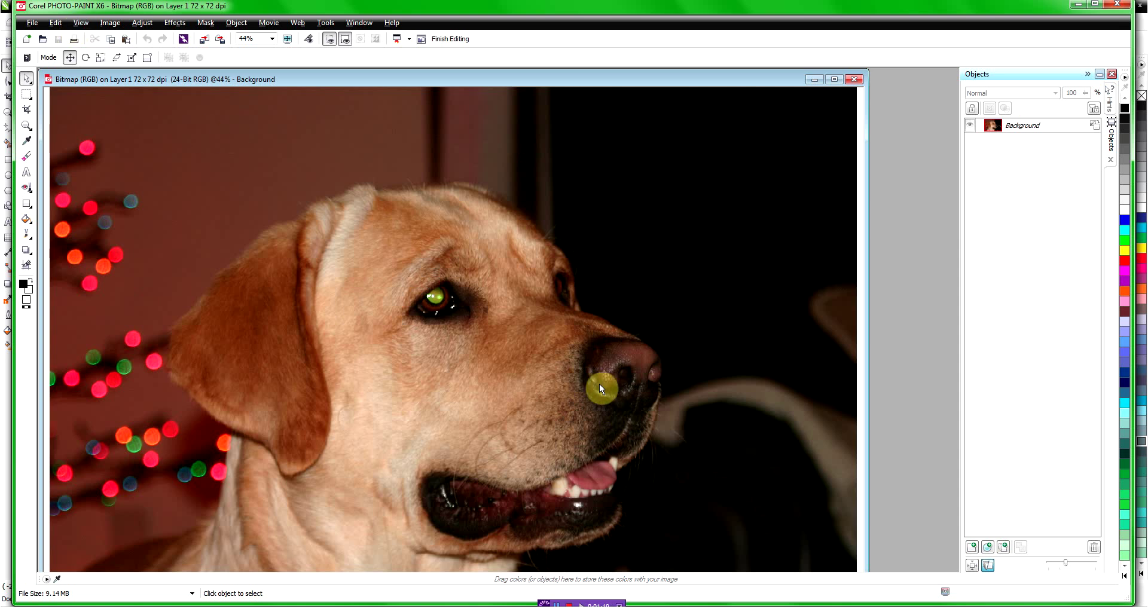
left_click(835, 80)
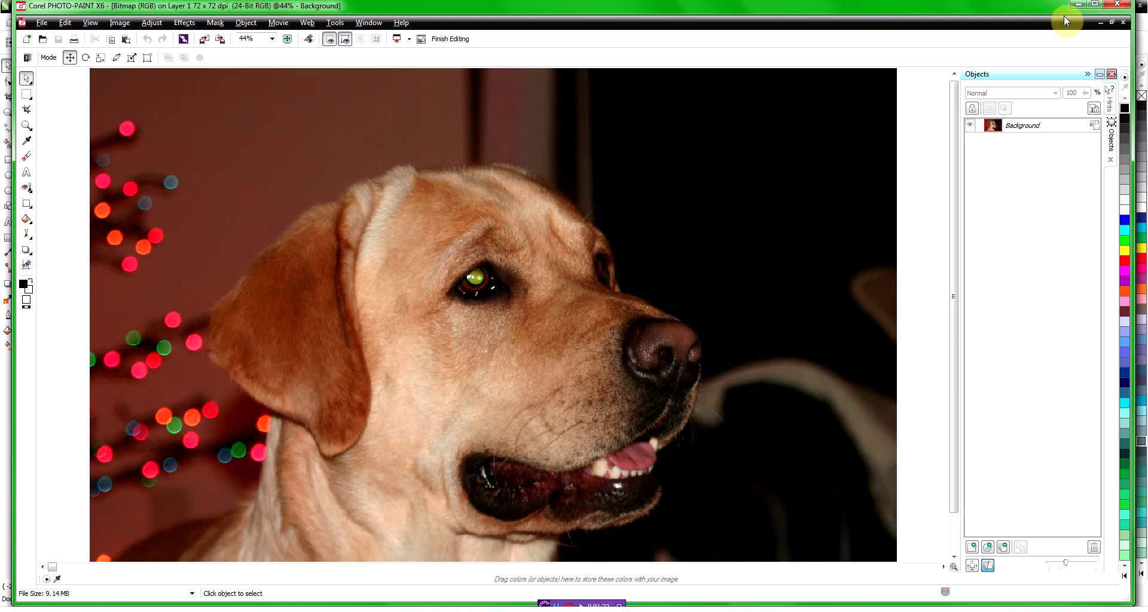
left_click(1095, 4)
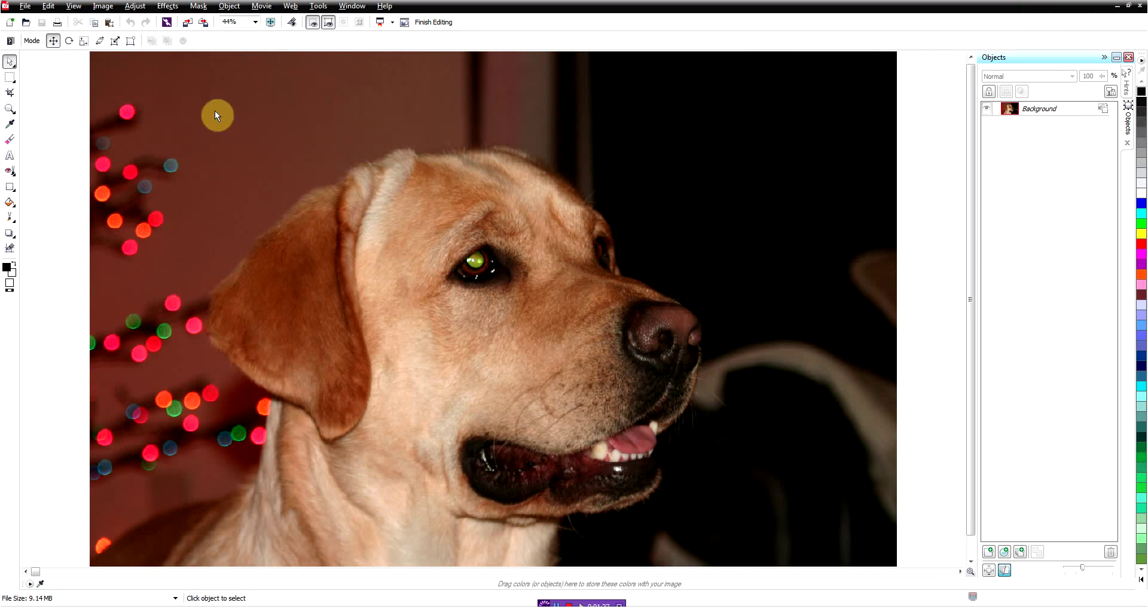
Open the photo in Cutout Lab and outline the dog's back, head, muzzle and neck with the Highlighter tool.
left_click(103, 6)
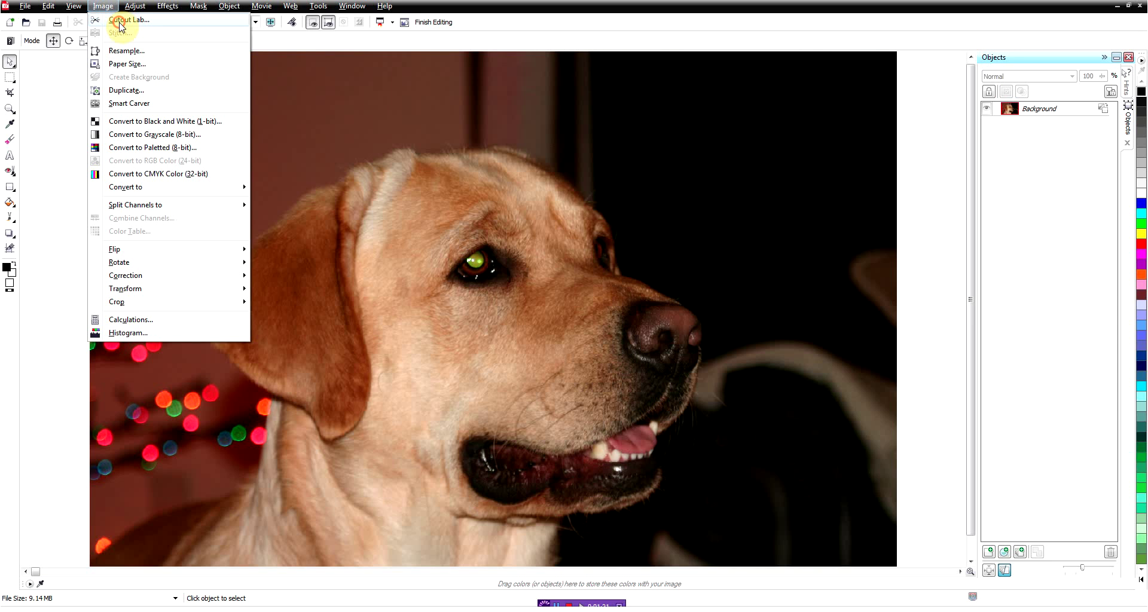
left_click(119, 20)
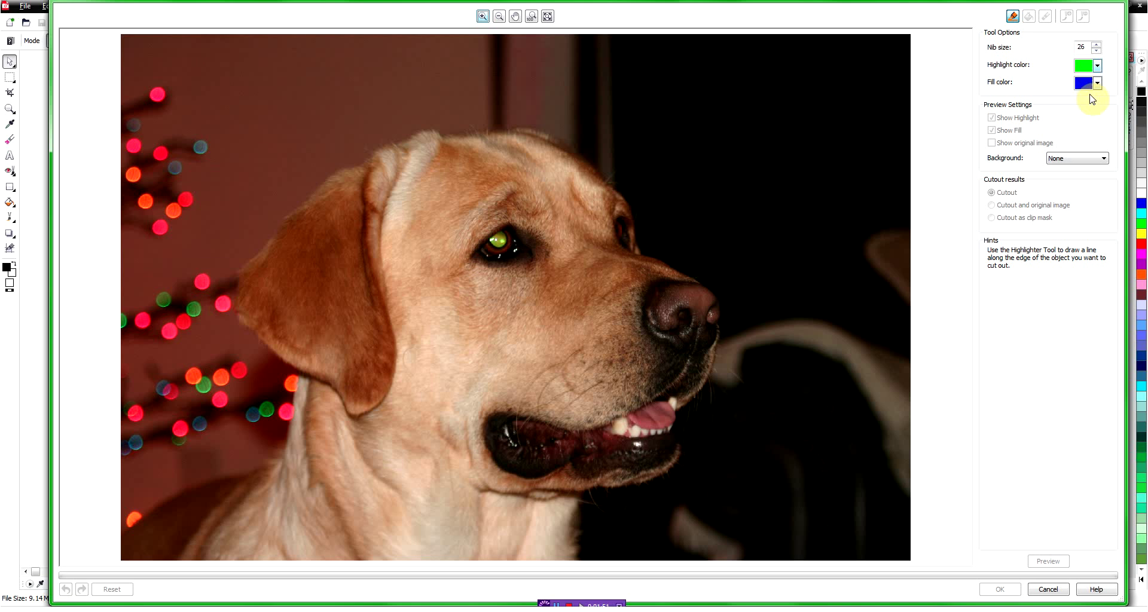
left_click(1010, 23)
left_click(1013, 16)
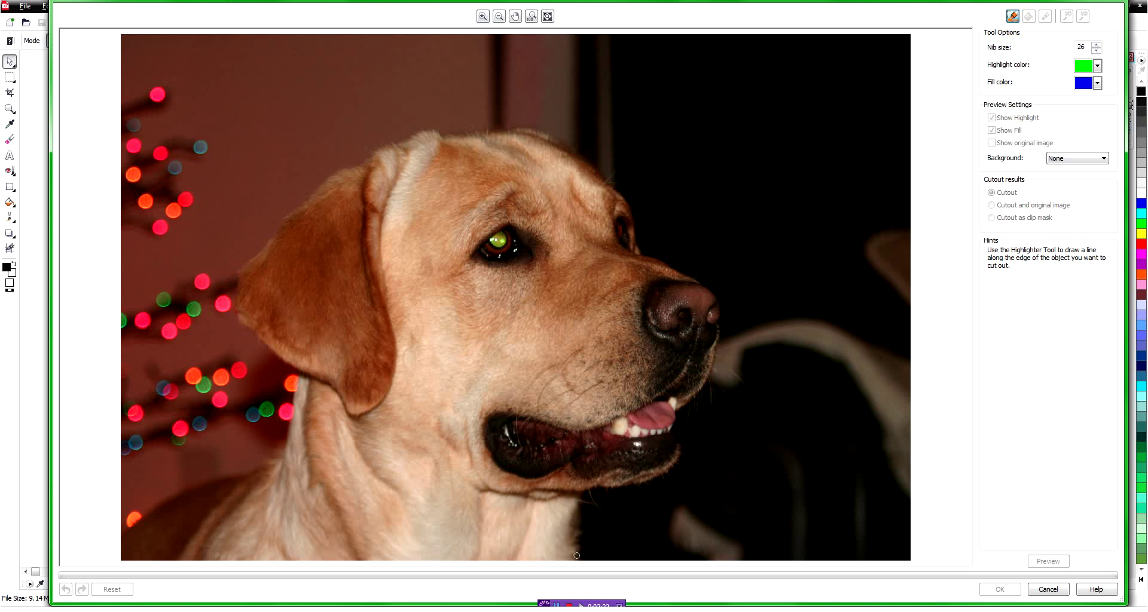
mouse_move(579, 557)
left_mouse_down()
mouse_move(584, 492)
mouse_move(676, 462)
mouse_move(676, 414)
mouse_move(710, 377)
mouse_move(720, 303)
mouse_move(641, 252)
mouse_move(604, 180)
mouse_move(622, 197)
mouse_move(569, 146)
mouse_move(516, 127)
mouse_move(427, 131)
mouse_move(389, 145)
mouse_move(317, 187)
mouse_move(263, 241)
mouse_move(237, 298)
mouse_move(250, 335)
mouse_move(300, 378)
mouse_move(283, 453)
mouse_move(147, 508)
mouse_move(112, 540)
left_mouse_up()
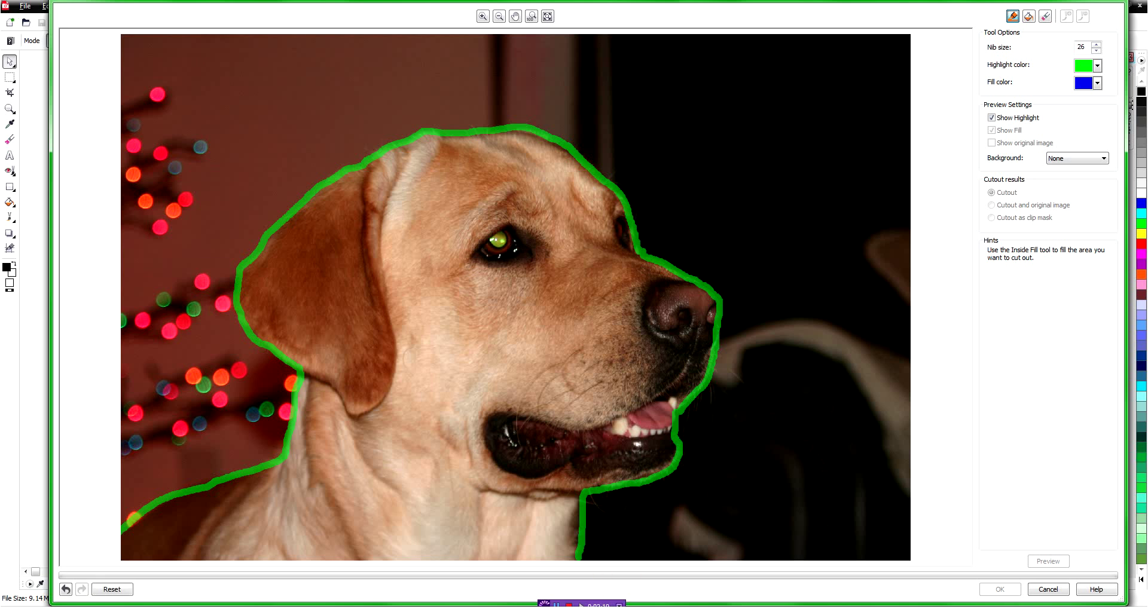
left_click_drag(579, 554, 579, 569)
Fill the inside of the outlined dog with the Inside Fill tool and preview the cutout around the muzzle.
left_click(1029, 18)
left_click(525, 300)
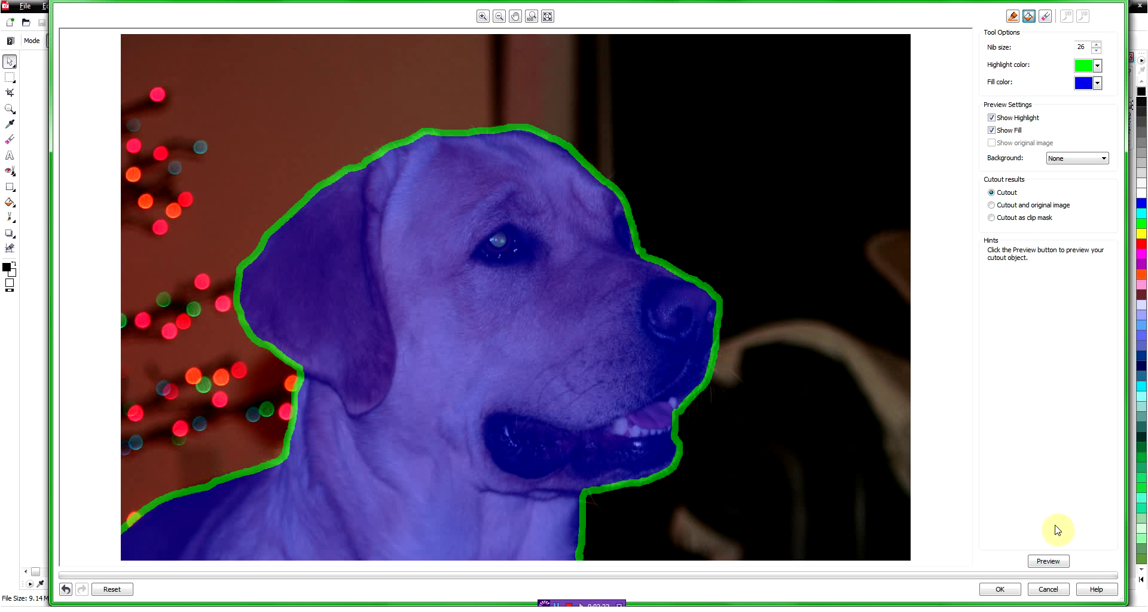
left_click(1060, 564)
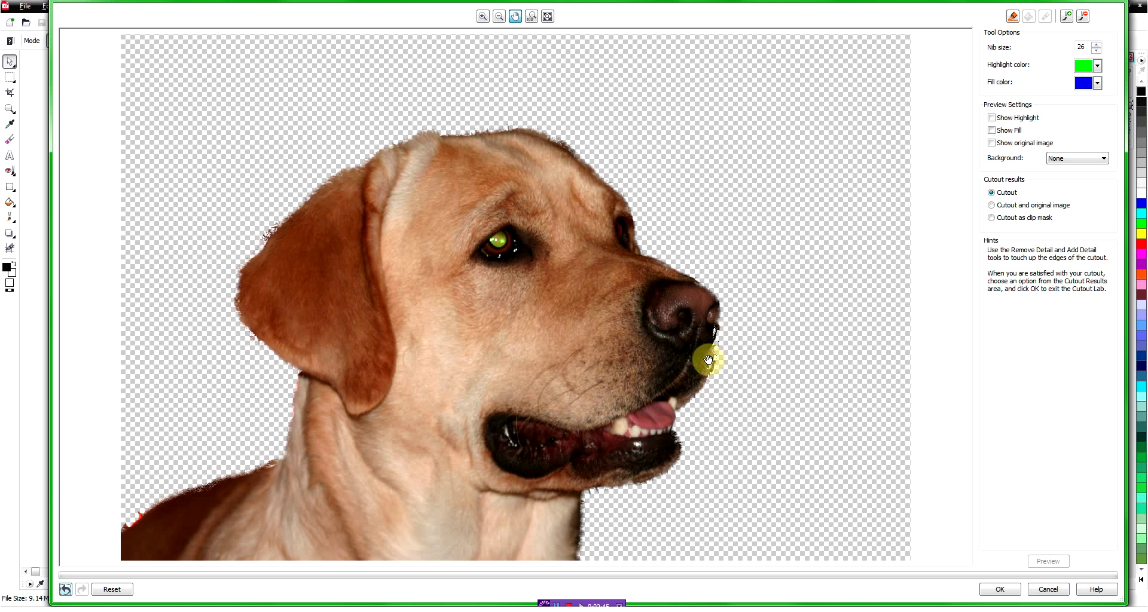
scroll(707, 365, "up", 2)
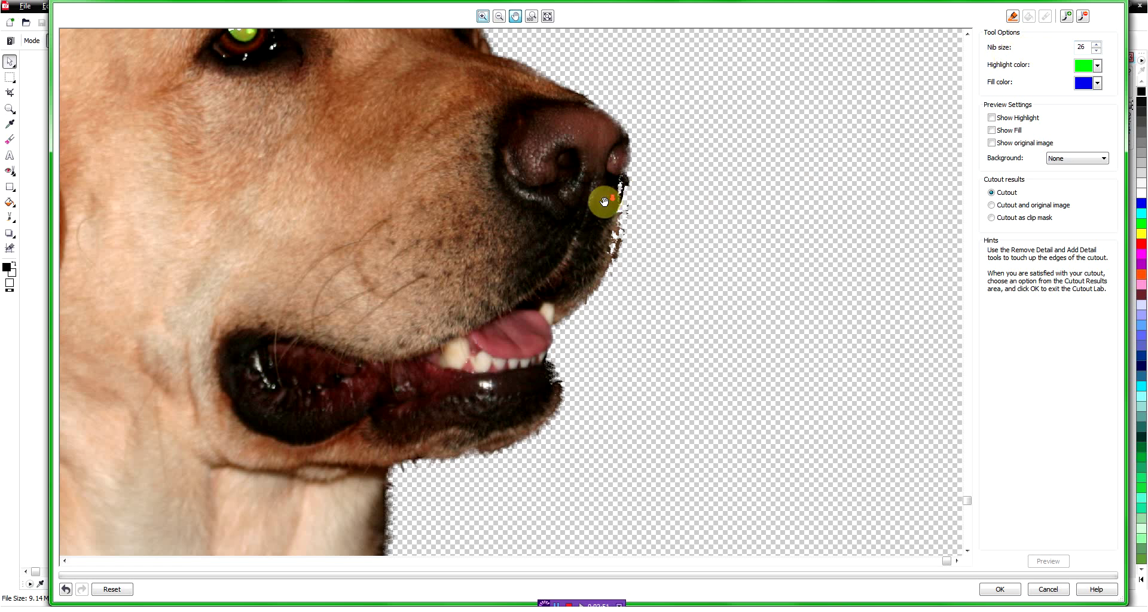
scroll(601, 200, "down", 2)
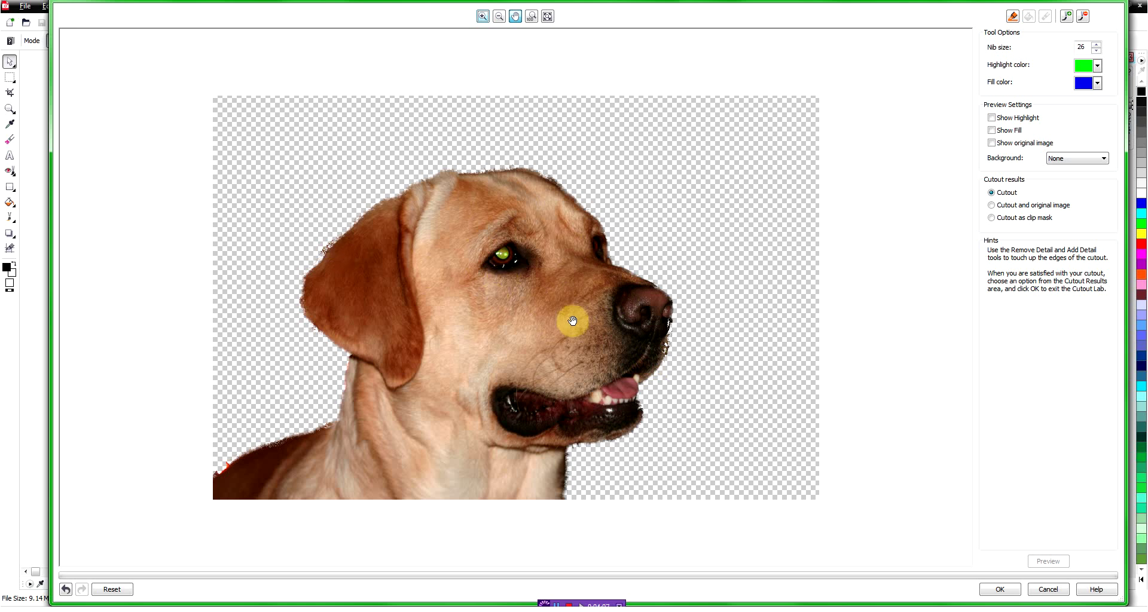
Restore the missing pixels along the muzzle edge below the nose with the Add Detail tool at nib size 50.
left_click(1067, 17)
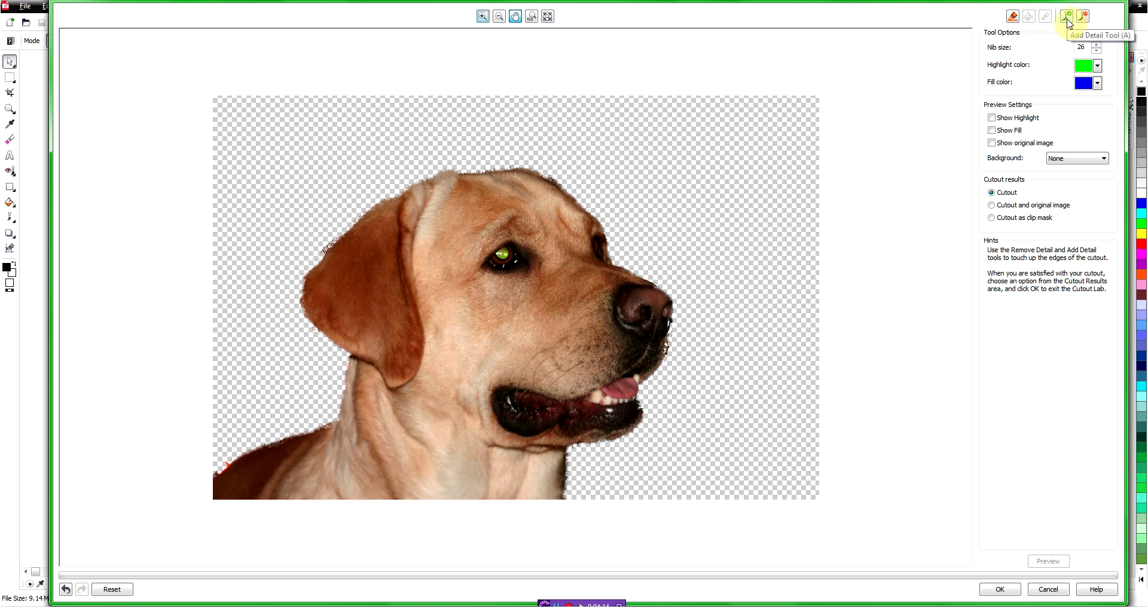
left_click(1067, 17)
left_click(1066, 17)
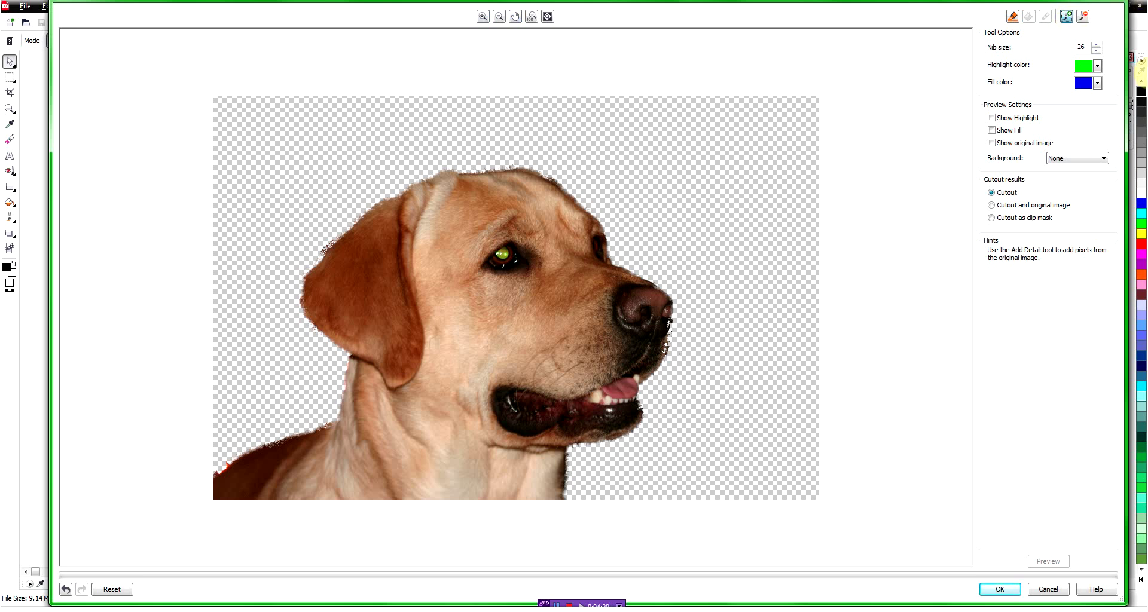
left_click_drag(1097, 47, 1098, 42)
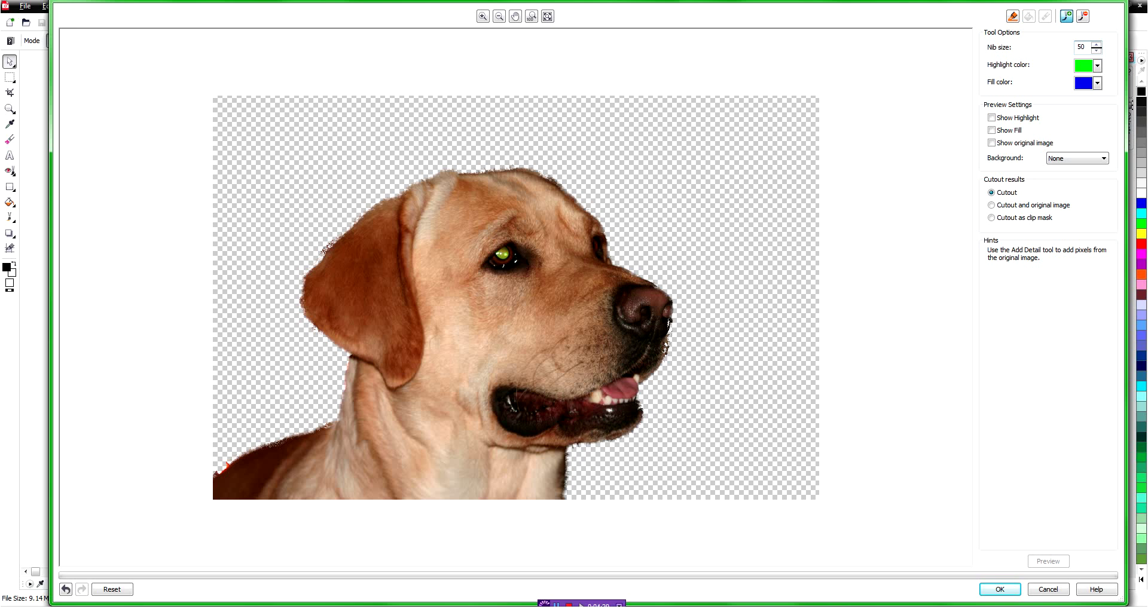
scroll(665, 336, "up", 3)
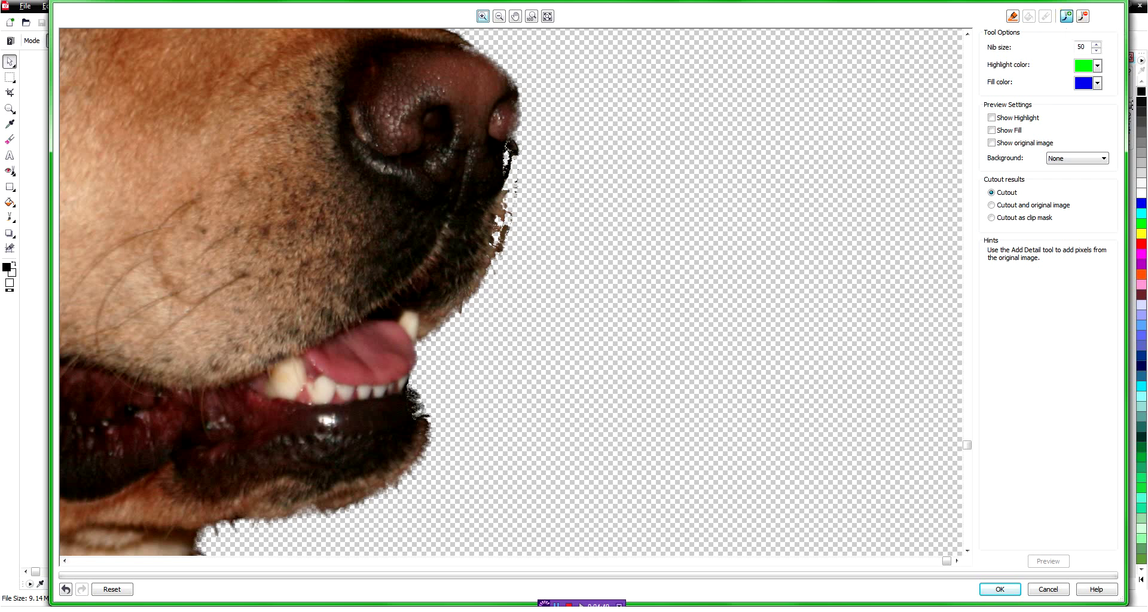
mouse_move(507, 141)
left_mouse_down()
mouse_move(493, 263)
mouse_move(513, 175)
mouse_move(510, 94)
left_mouse_up()
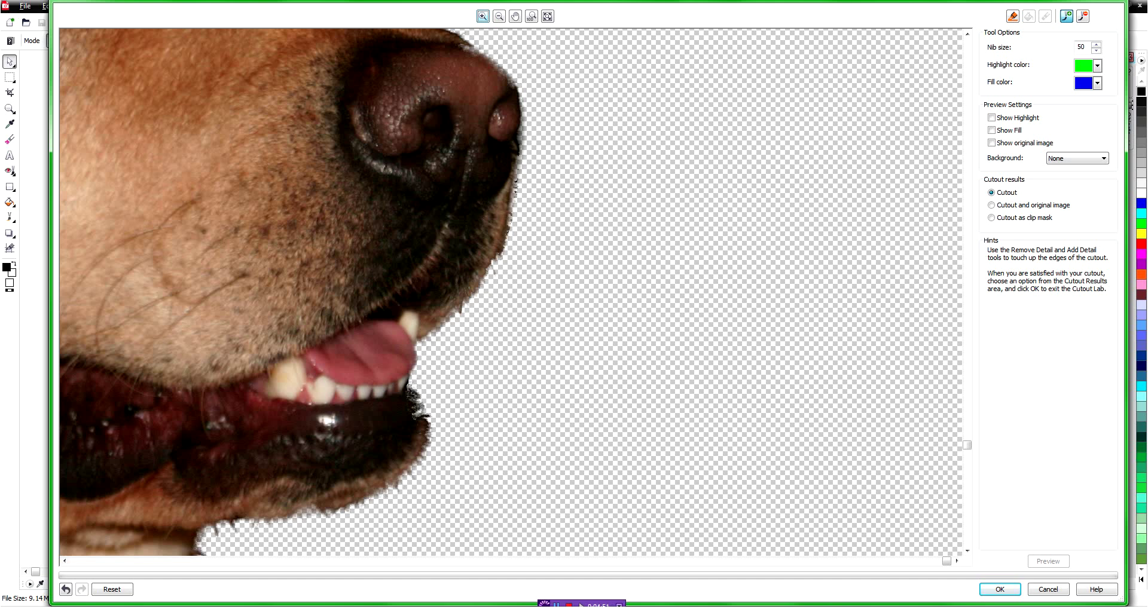
mouse_move(495, 260)
left_mouse_down()
mouse_move(445, 323)
mouse_move(424, 330)
left_mouse_up()
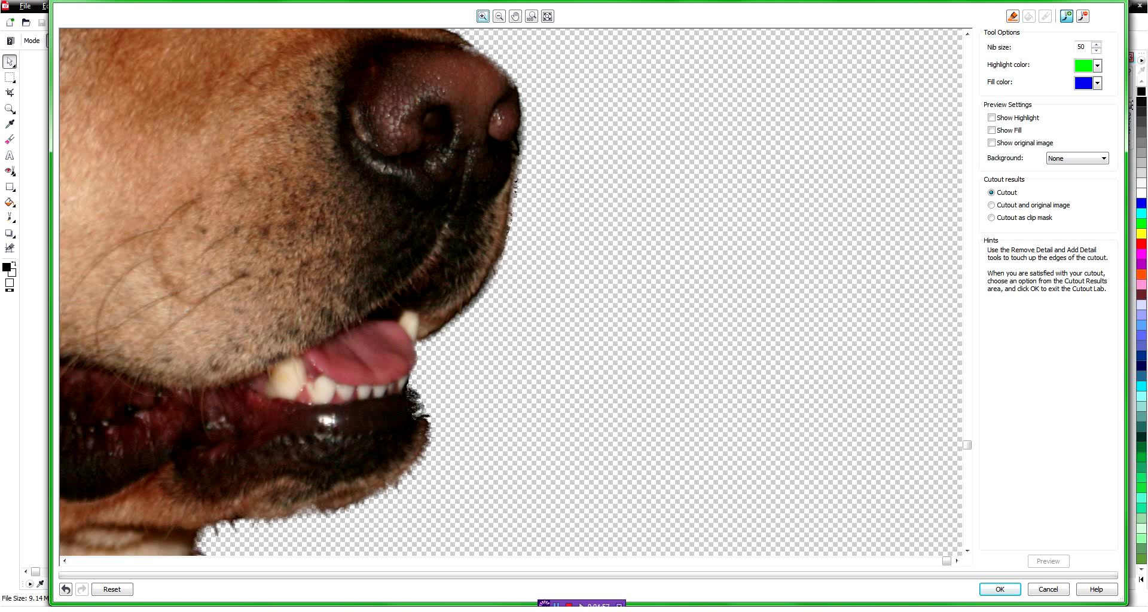
left_click_drag(512, 198, 500, 217)
left_click_drag(506, 177, 506, 185)
left_click_drag(494, 247, 477, 282)
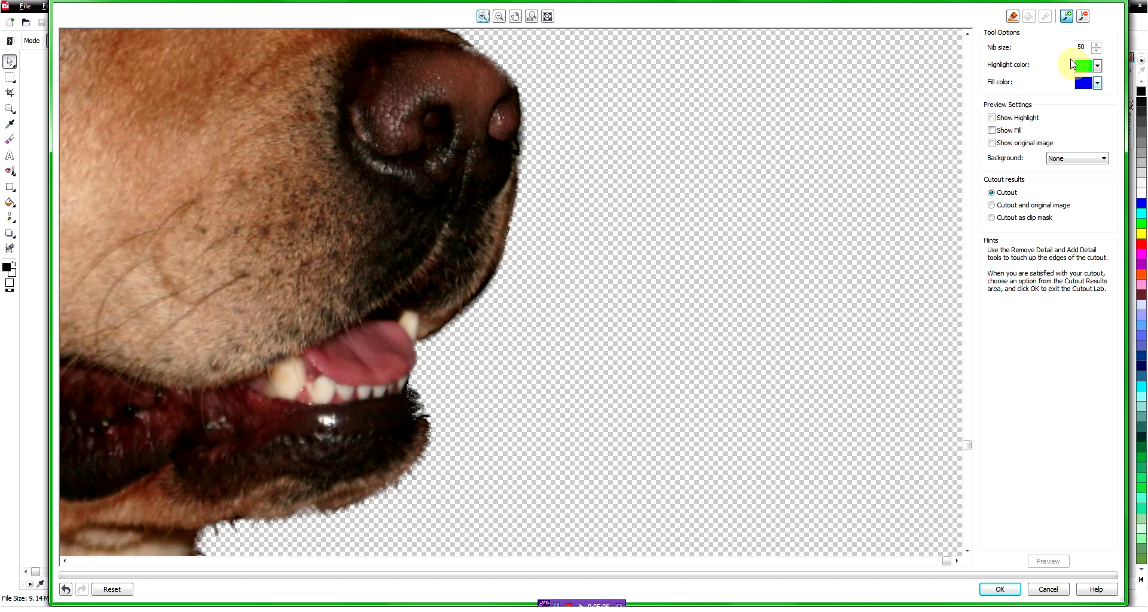
Restore the missing detail along the upper edge of the dog's nose and the bridge of its snout.
left_click(968, 34)
left_click(967, 34)
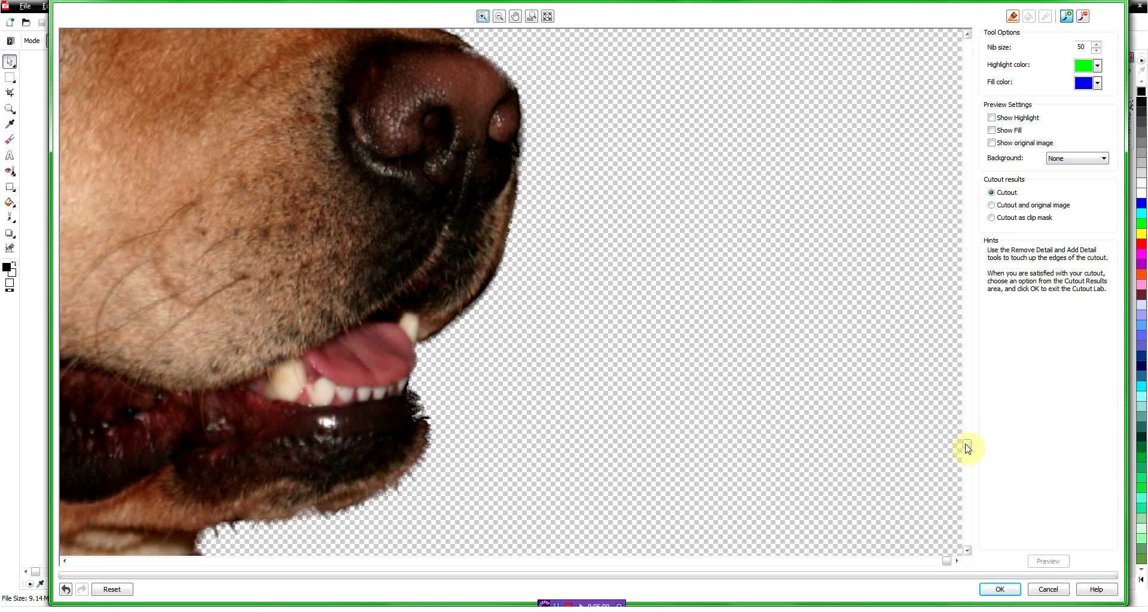
left_click_drag(965, 444, 966, 244)
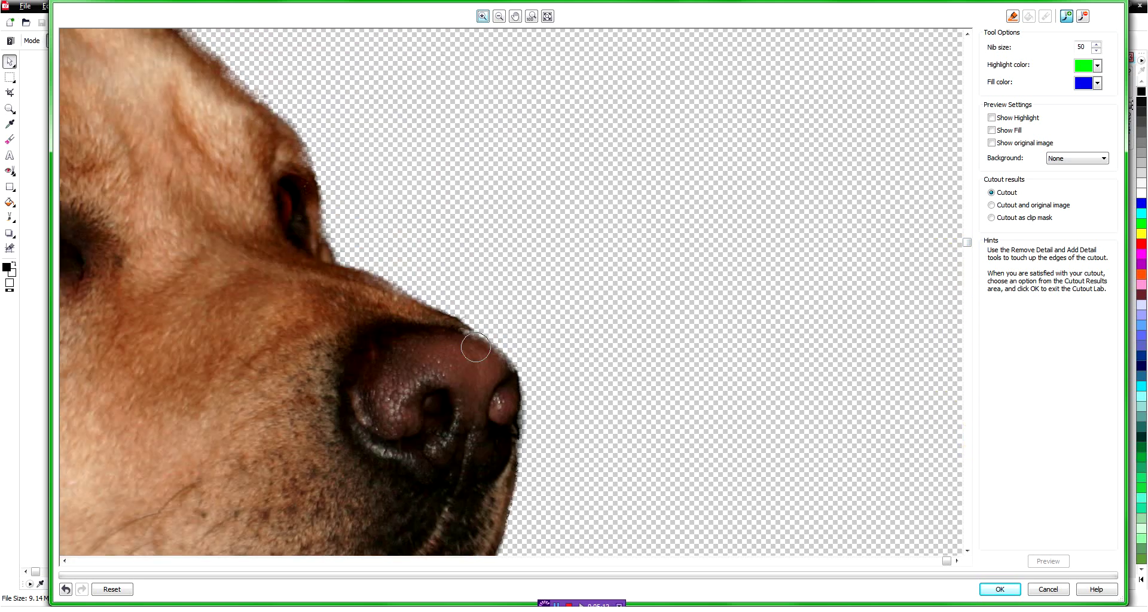
scroll(449, 327, "up", 2)
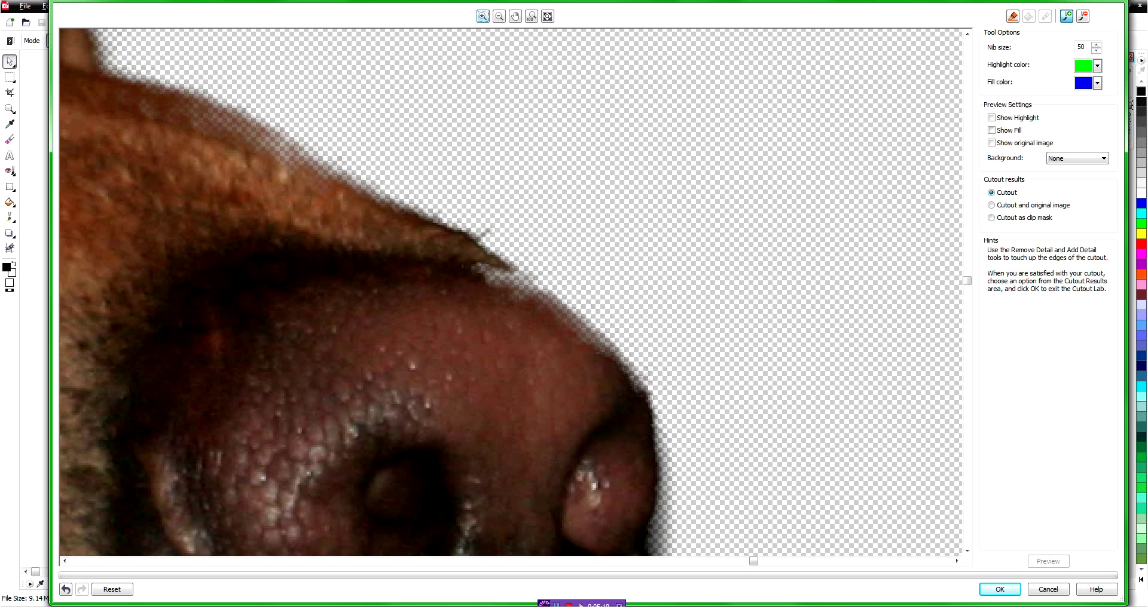
mouse_move(554, 346)
left_mouse_down()
mouse_move(470, 275)
mouse_move(496, 299)
left_mouse_up()
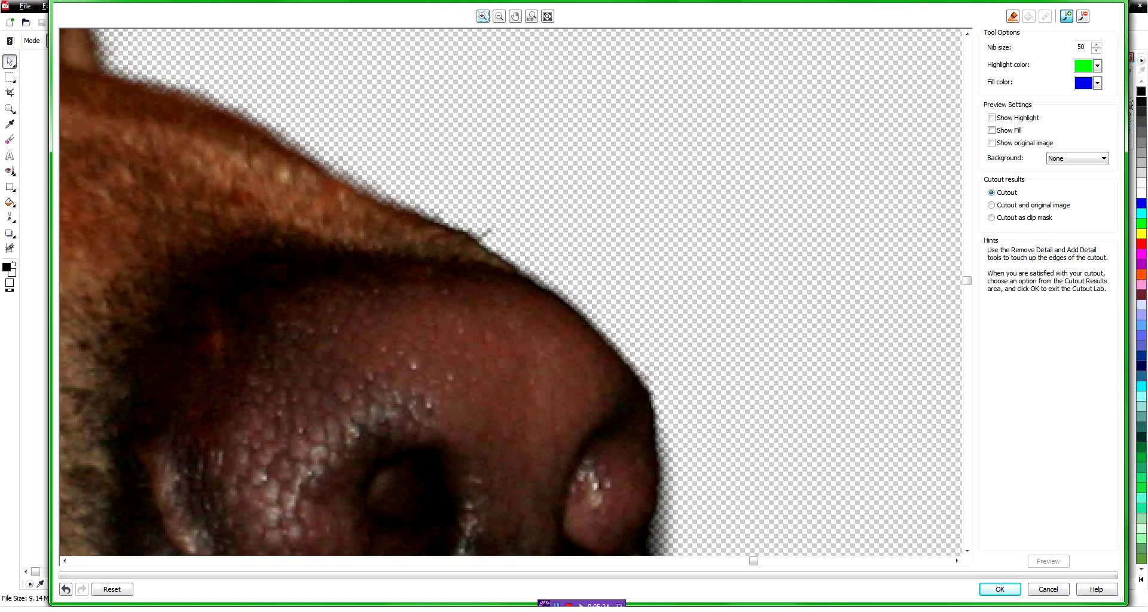
left_click_drag(378, 209, 466, 259)
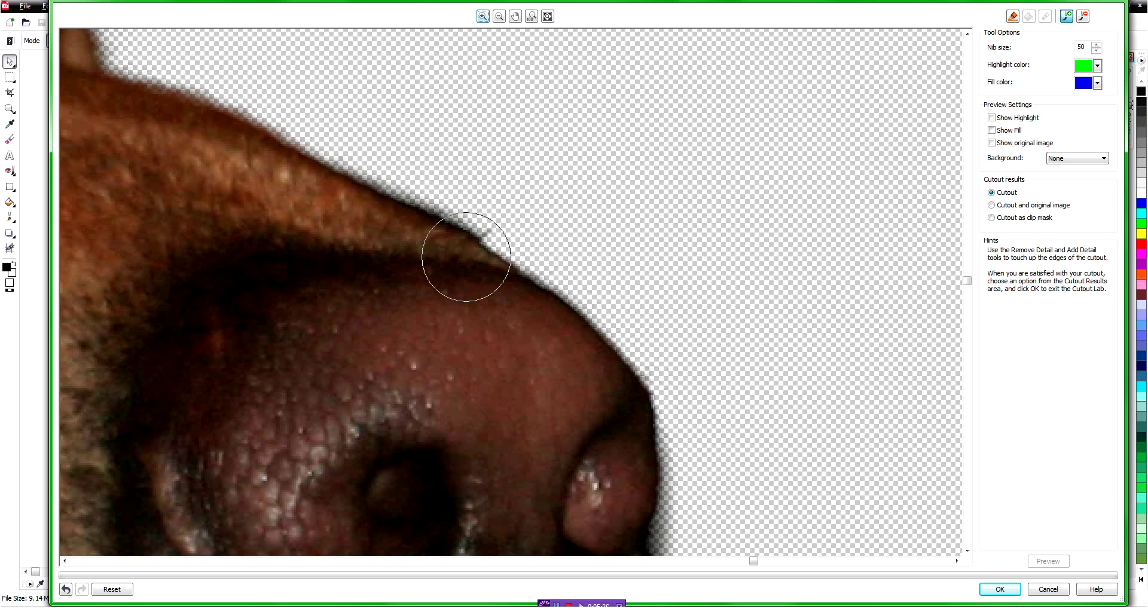
Restore the frayed edge from the brow over the forehead to the top of the dog's head.
scroll(467, 258, "down", 2)
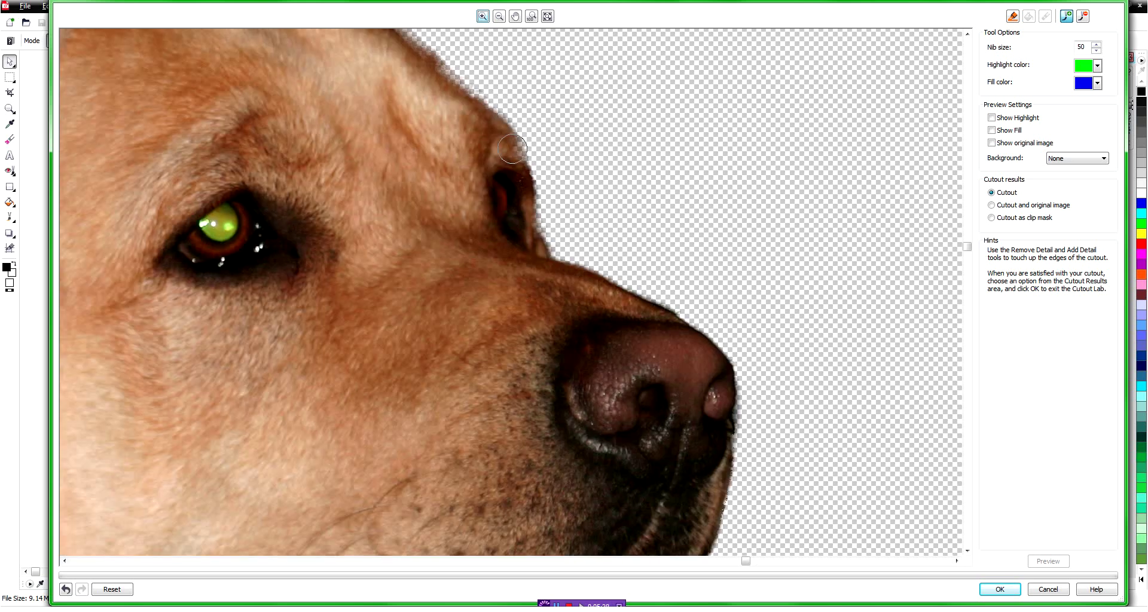
scroll(513, 143, "up", 2)
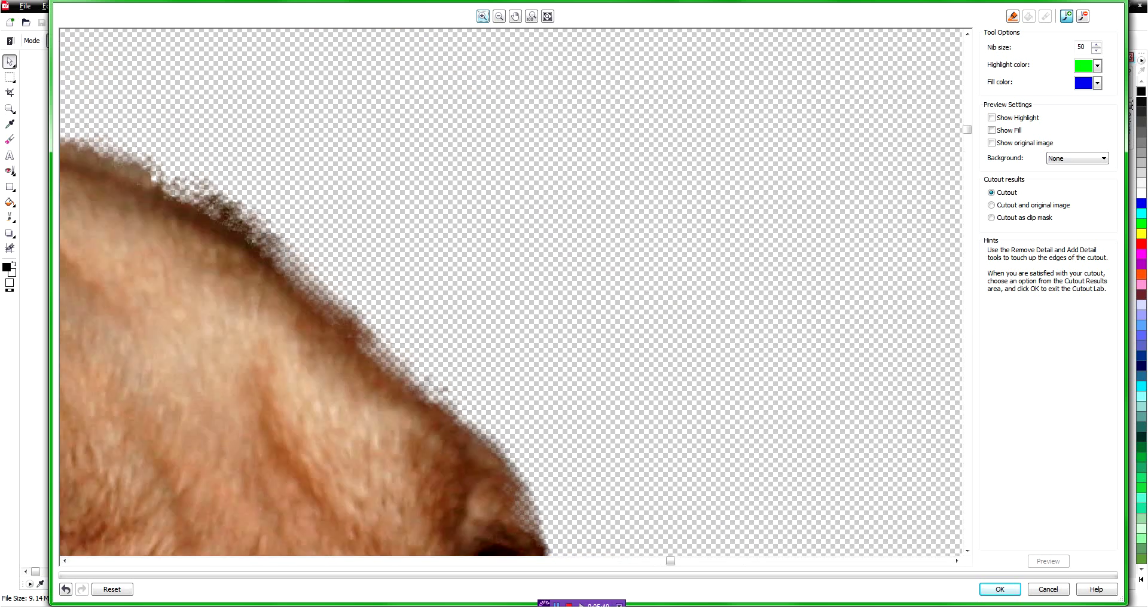
mouse_move(521, 522)
left_mouse_down()
mouse_move(516, 487)
mouse_move(472, 439)
mouse_move(243, 230)
mouse_move(207, 213)
left_mouse_up()
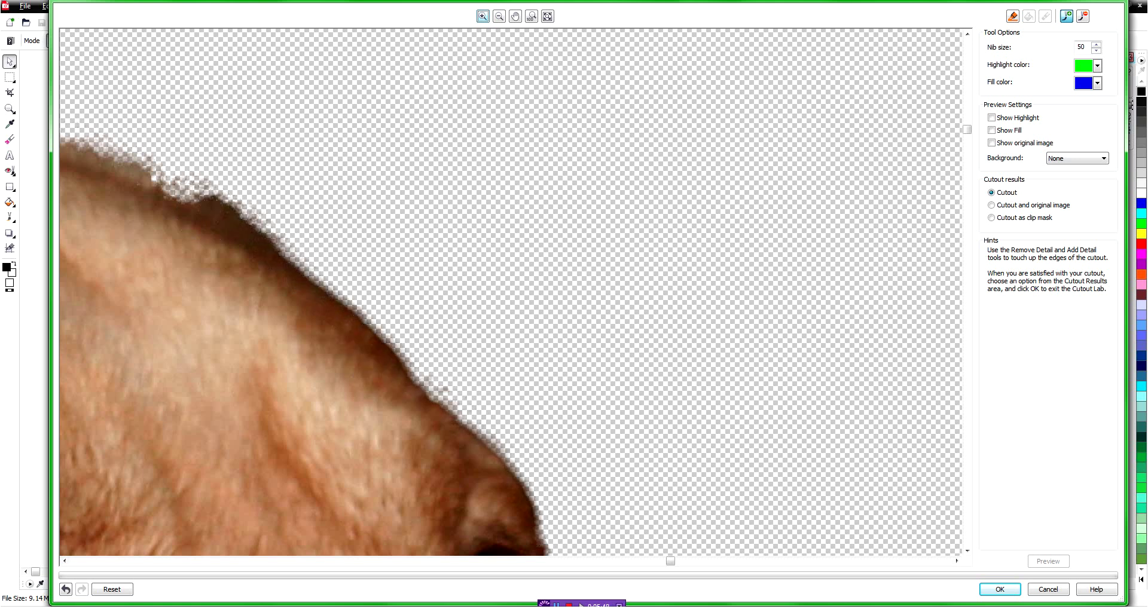
mouse_move(202, 210)
left_mouse_down()
mouse_move(152, 186)
mouse_move(226, 204)
left_mouse_up()
scroll(149, 210, "down", 1)
left_click_drag(473, 250, 276, 271)
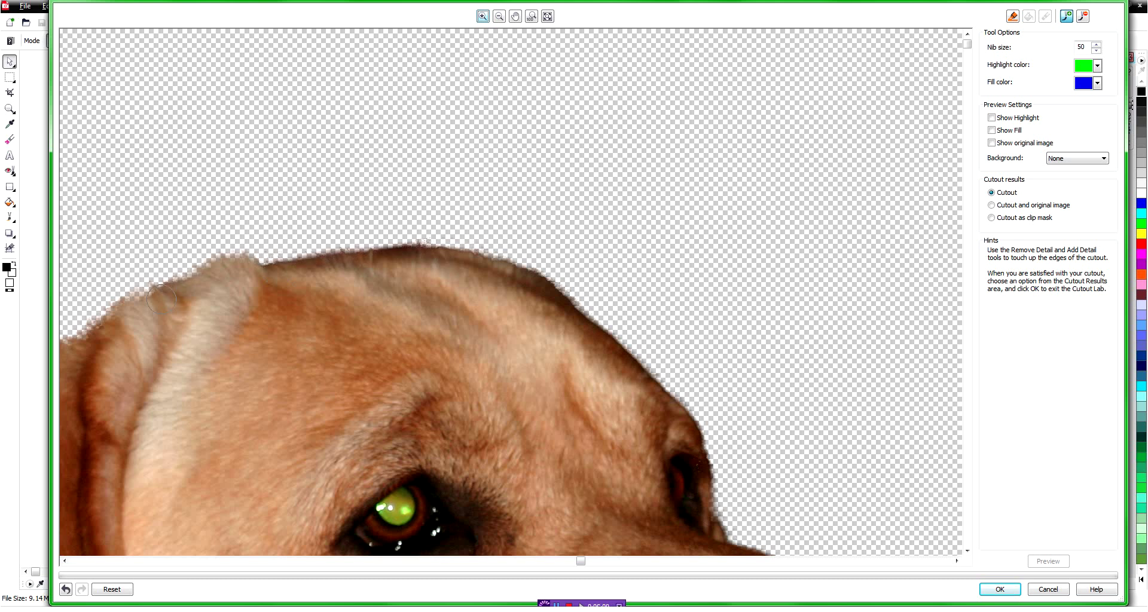
Restore the missing detail from the fold behind the head down along the outer edge of the ear.
left_click_drag(170, 293, 127, 308)
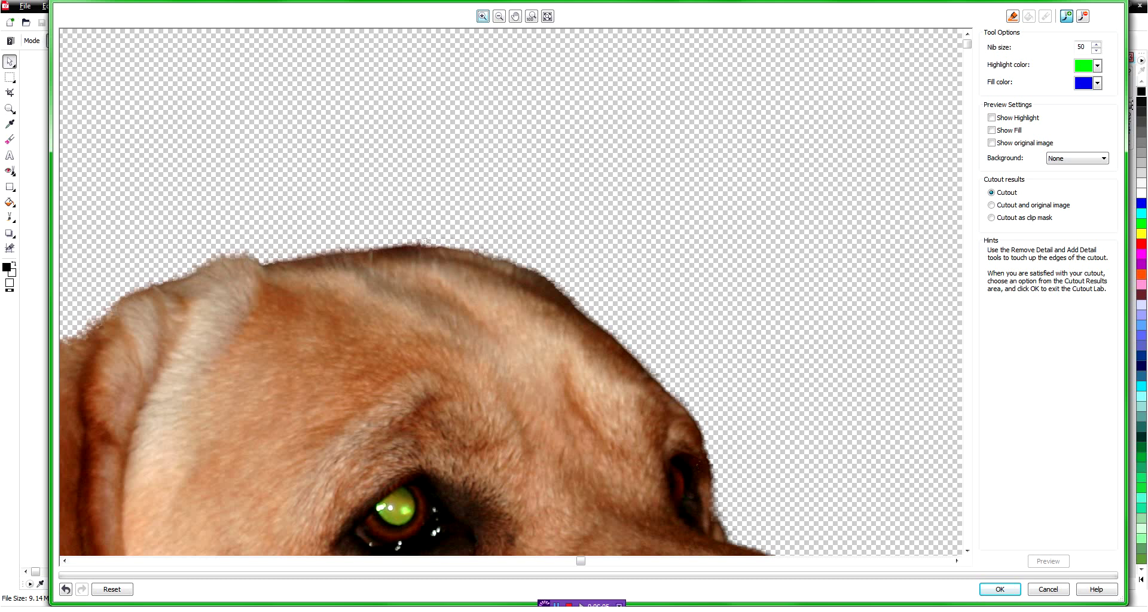
scroll(105, 314, "down", 1)
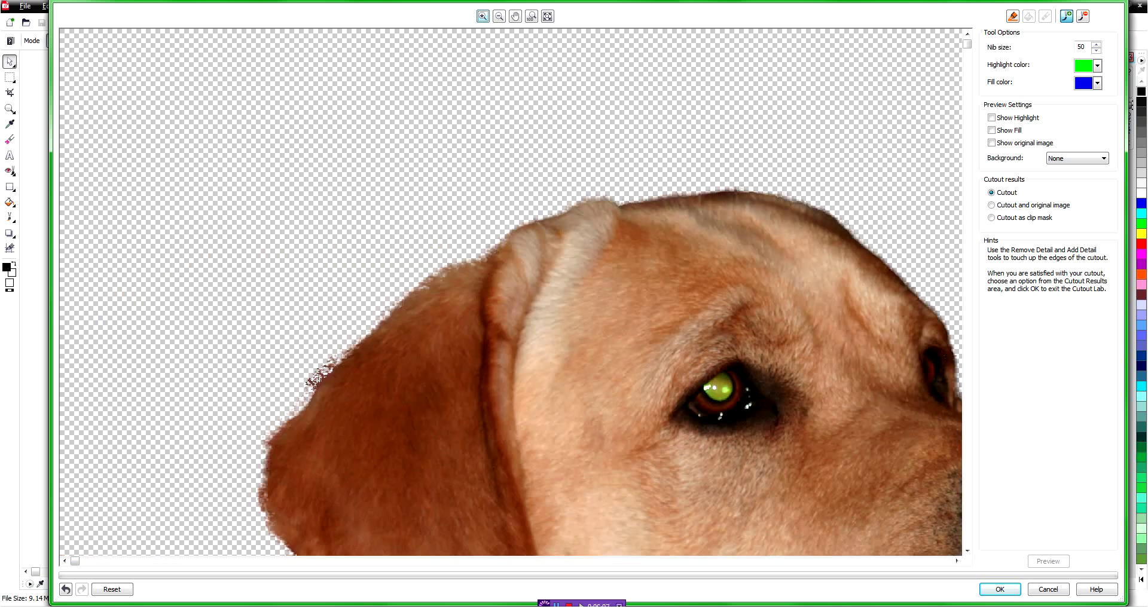
left_click_drag(489, 256, 428, 281)
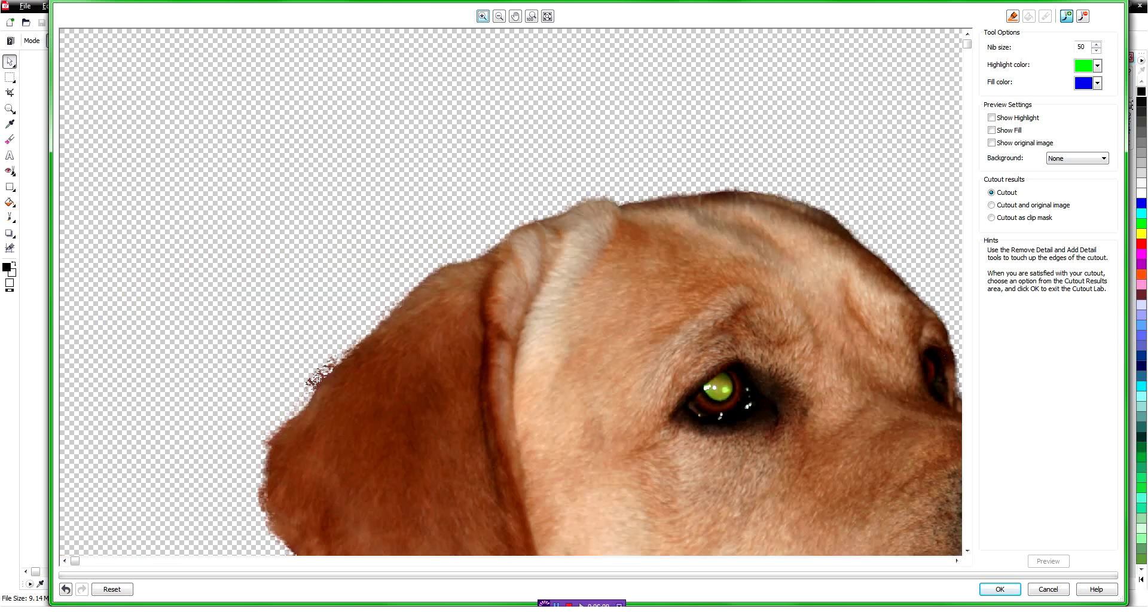
mouse_move(389, 316)
left_mouse_down()
mouse_move(308, 392)
mouse_move(342, 361)
left_mouse_up()
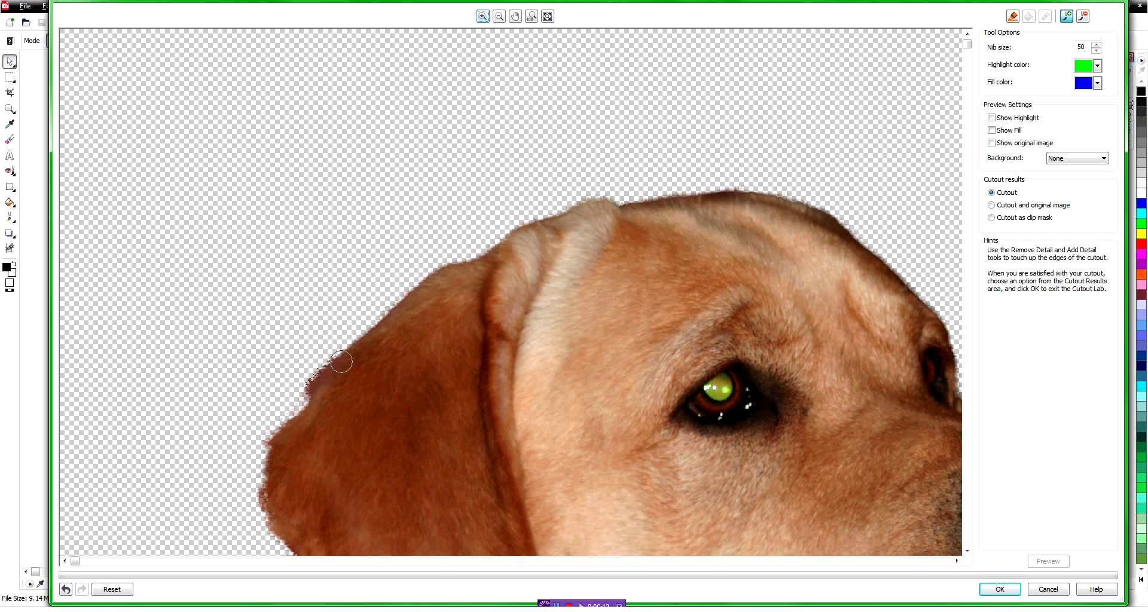
mouse_move(313, 402)
left_mouse_down()
mouse_move(284, 436)
mouse_move(310, 407)
left_mouse_up()
left_click_drag(271, 439, 266, 520)
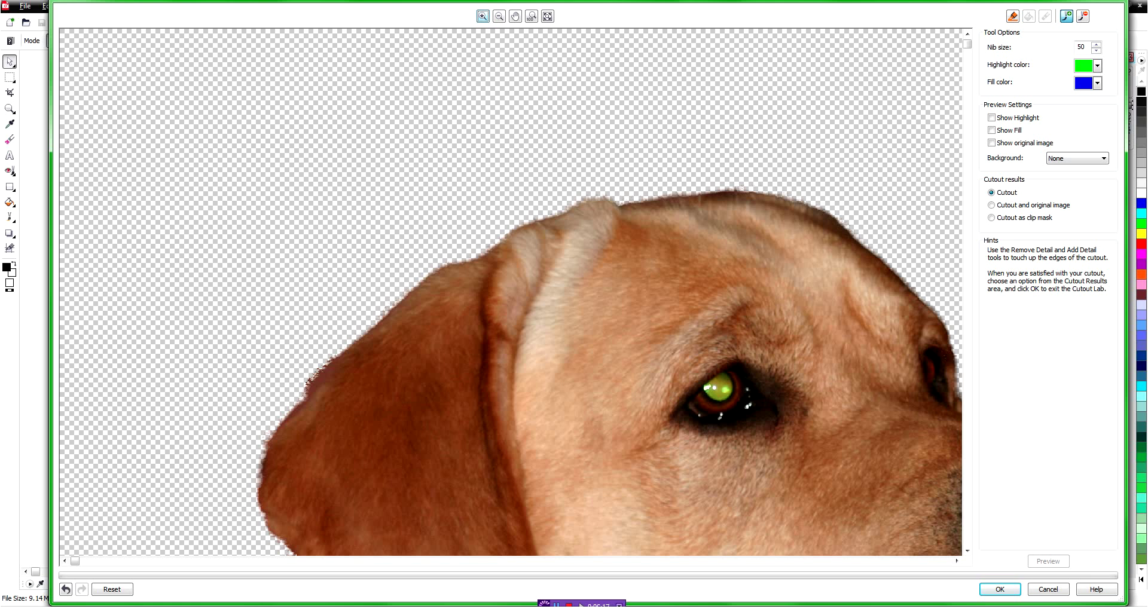
left_click_drag(266, 451, 337, 367)
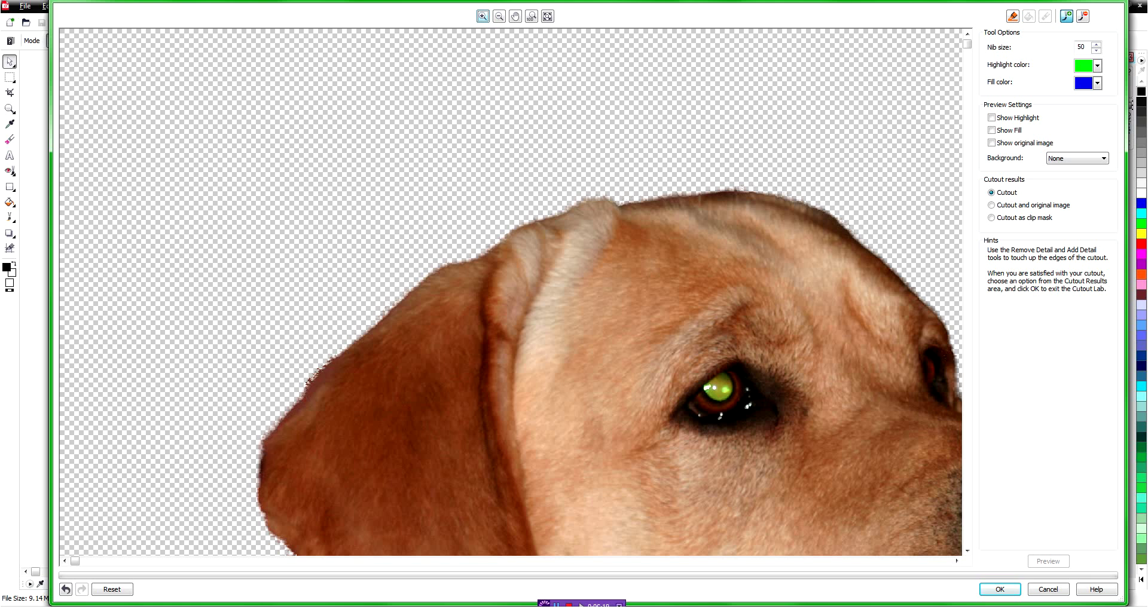
Restore detail on the ear's lower outer edge and along the back of the neck below the ear.
scroll(370, 477, "down", 1)
scroll(220, 322, "up", 1)
left_click_drag(260, 269, 259, 284)
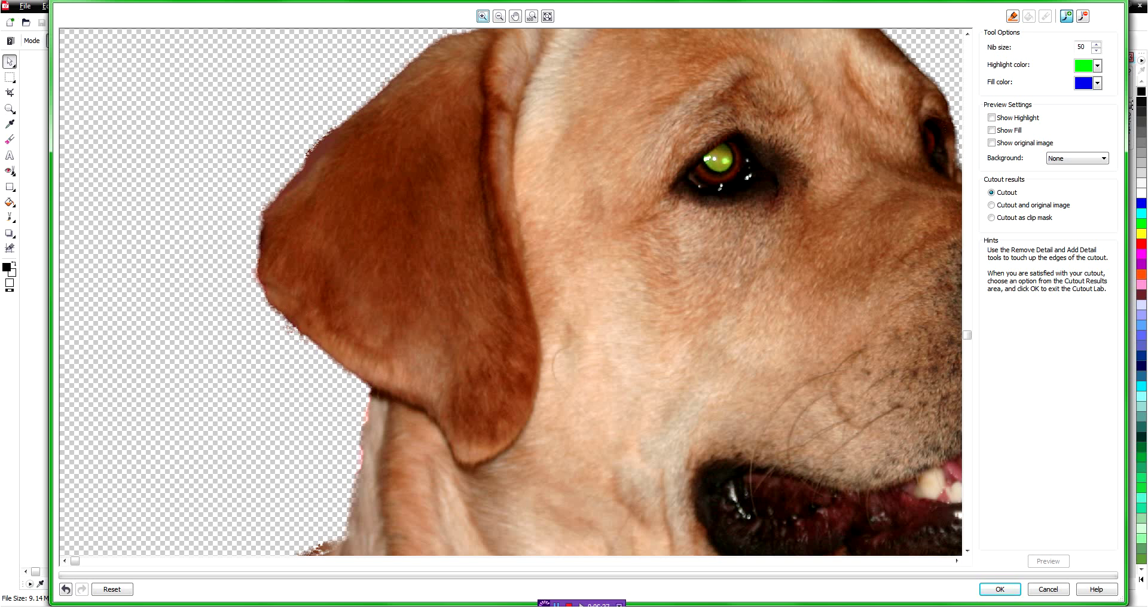
left_click_drag(368, 412, 352, 484)
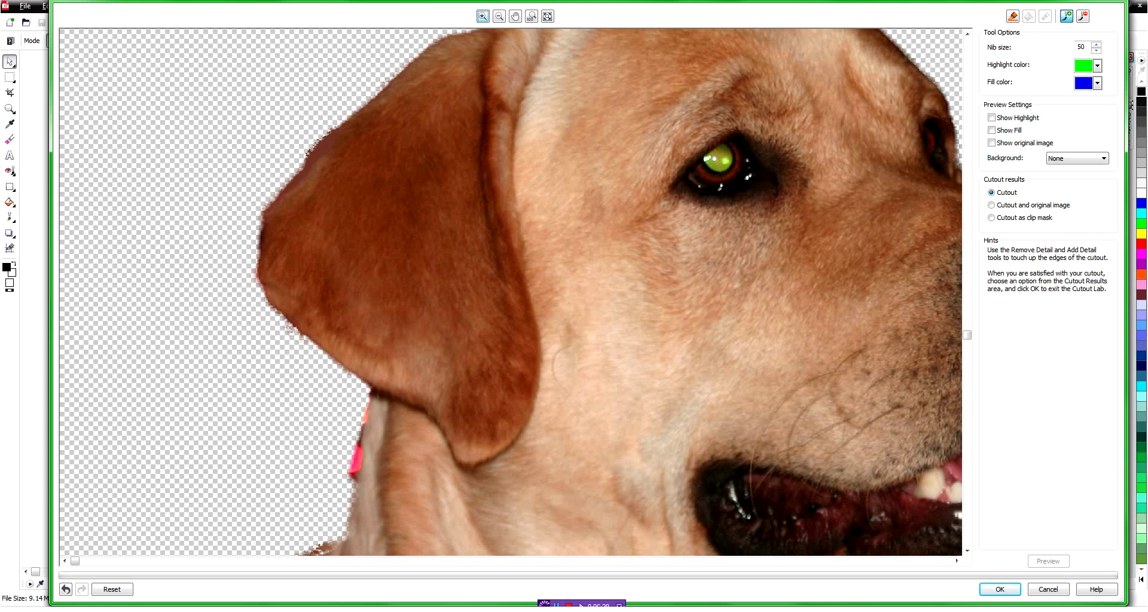
Restore the frayed edge along the dog's back, from the base of the neck outward.
scroll(511, 292, "down", 1)
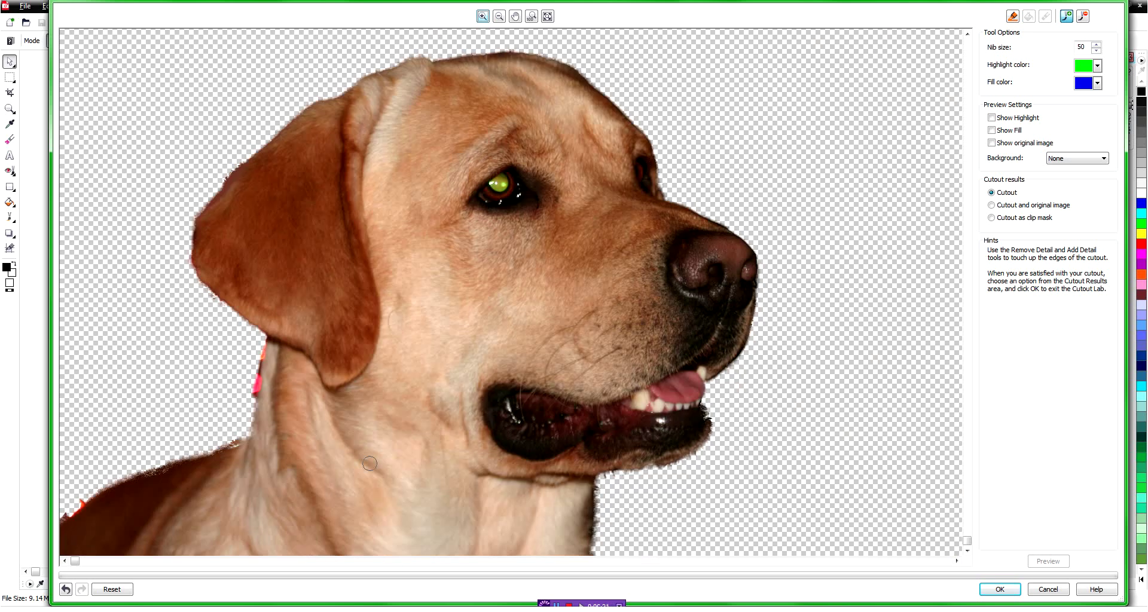
scroll(65, 527, "up", 2)
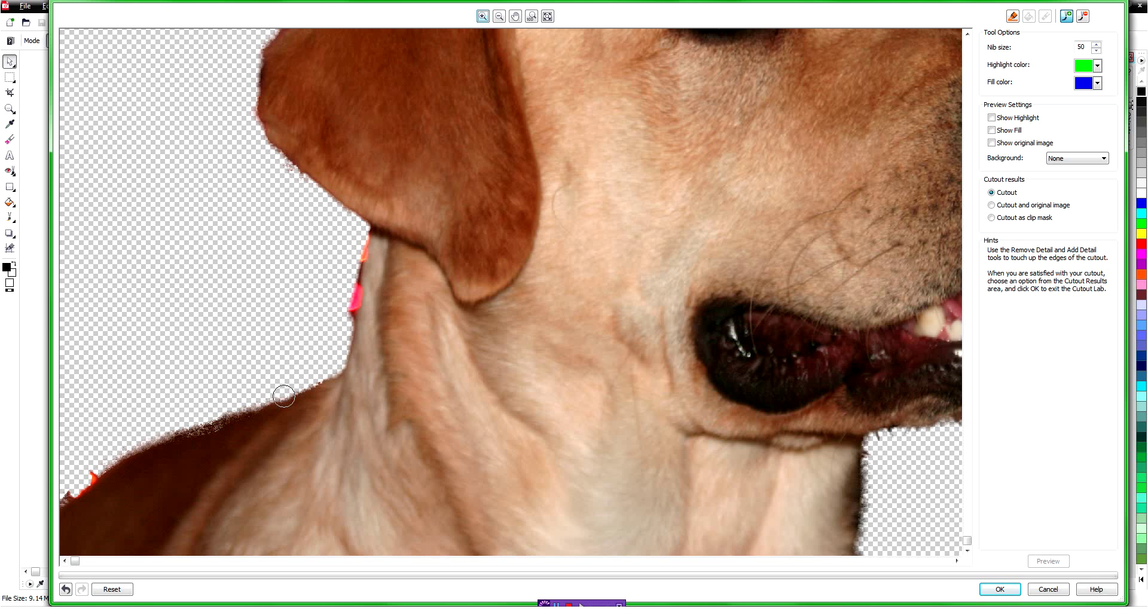
left_click_drag(267, 409, 178, 433)
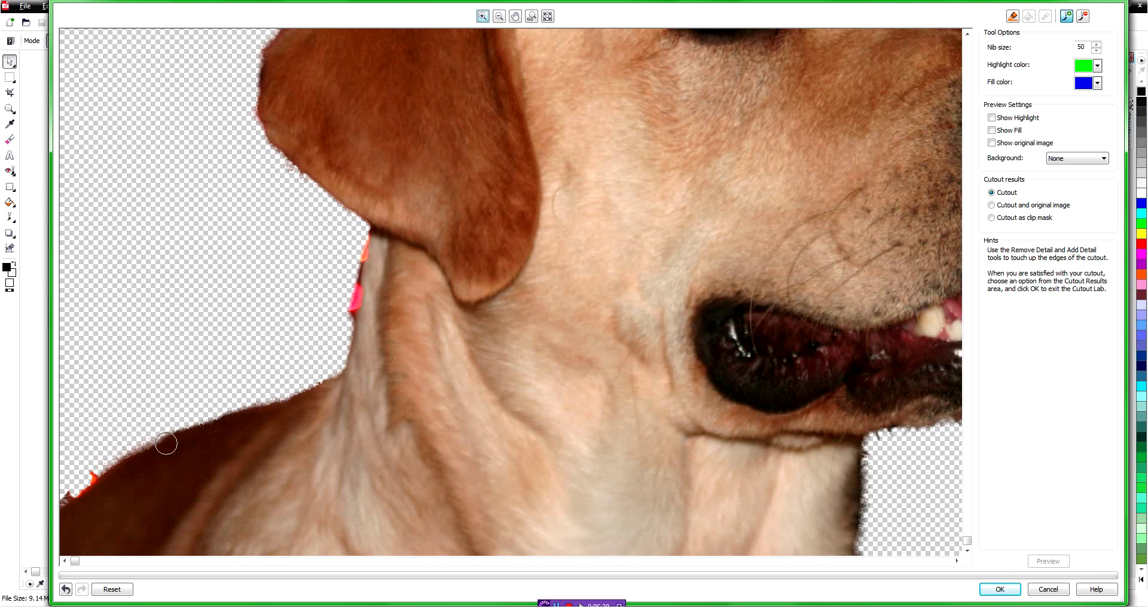
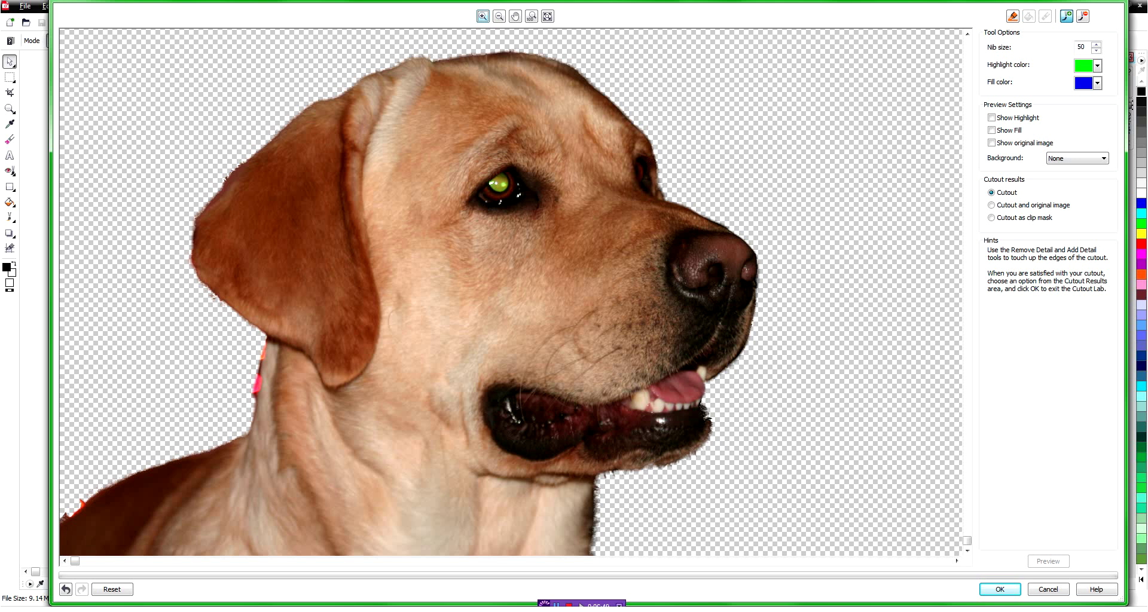
Restore the missing edge detail around the front of the lower lip and along the underside of the chin.
left_click(672, 459)
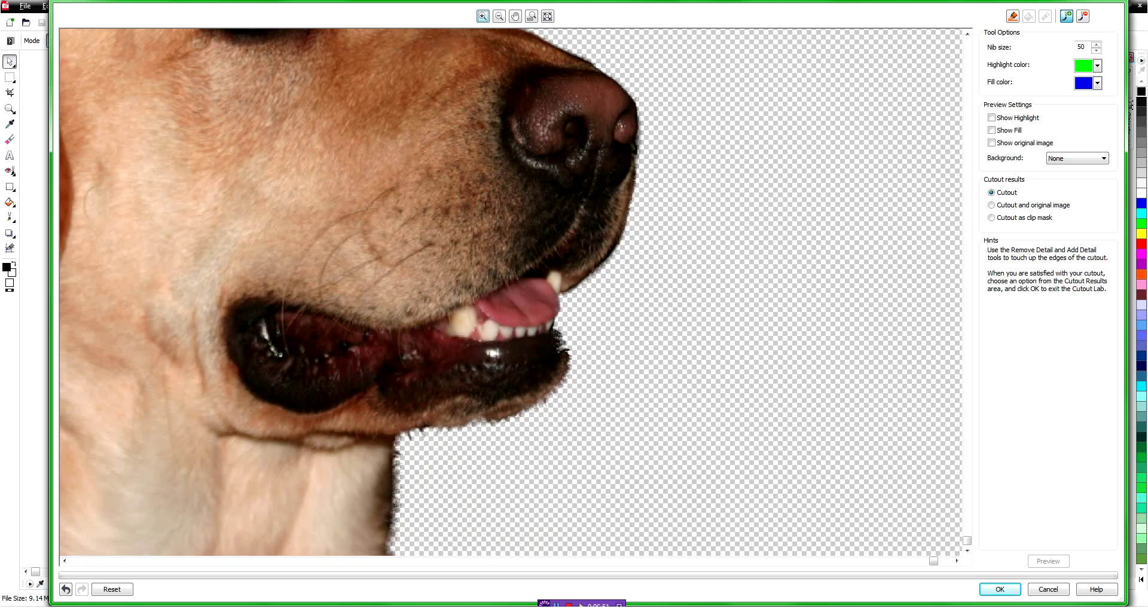
left_click_drag(557, 336, 557, 385)
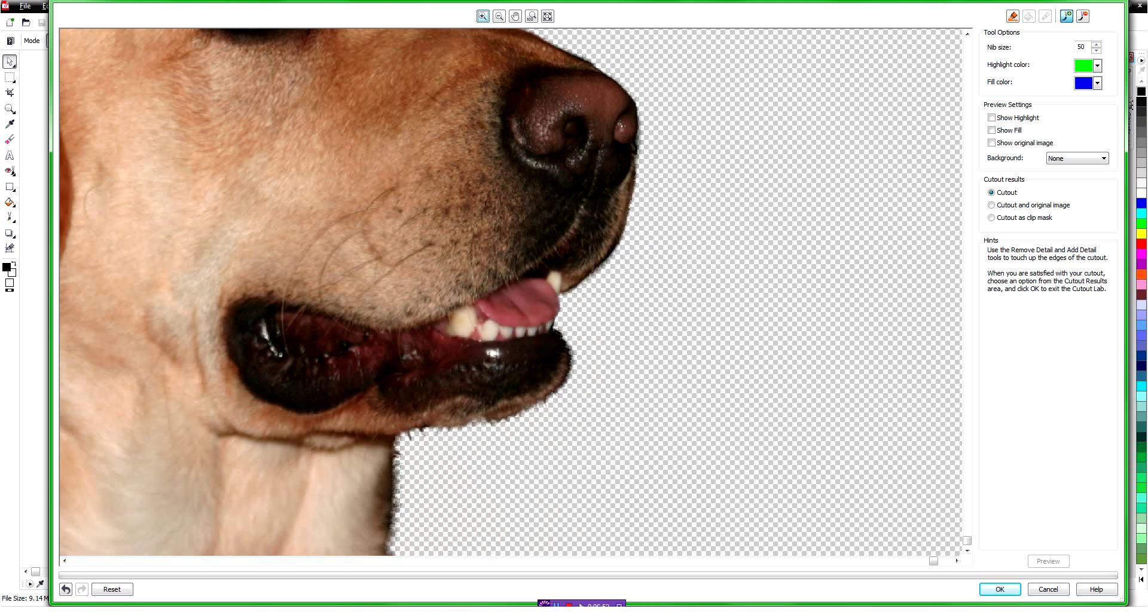
mouse_move(516, 417)
left_mouse_down()
mouse_move(384, 432)
mouse_move(410, 427)
left_mouse_up()
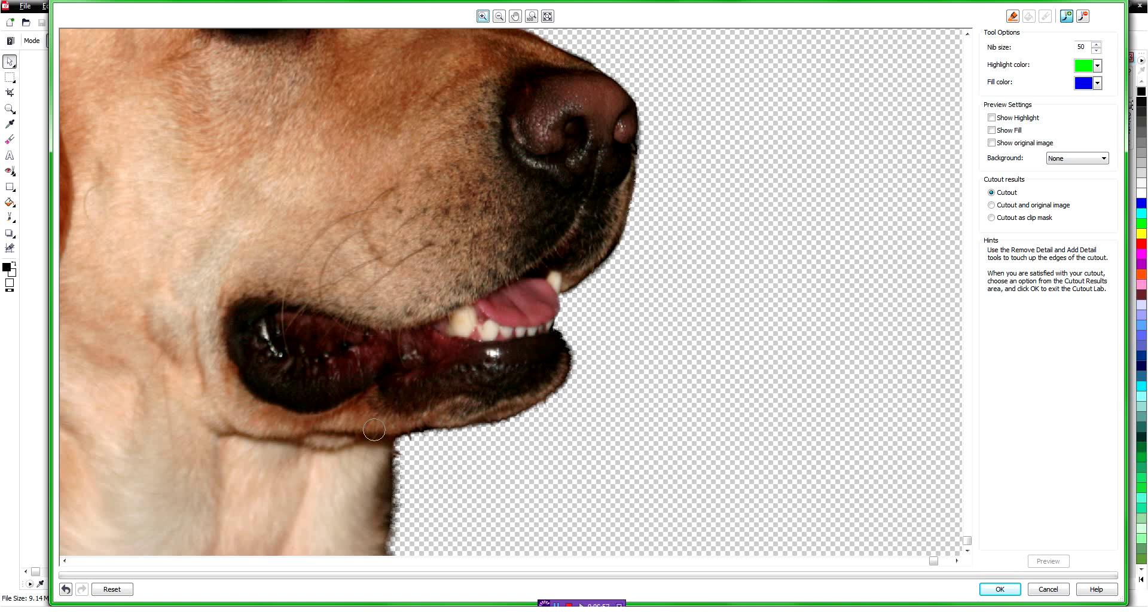
scroll(486, 319, "down", 1)
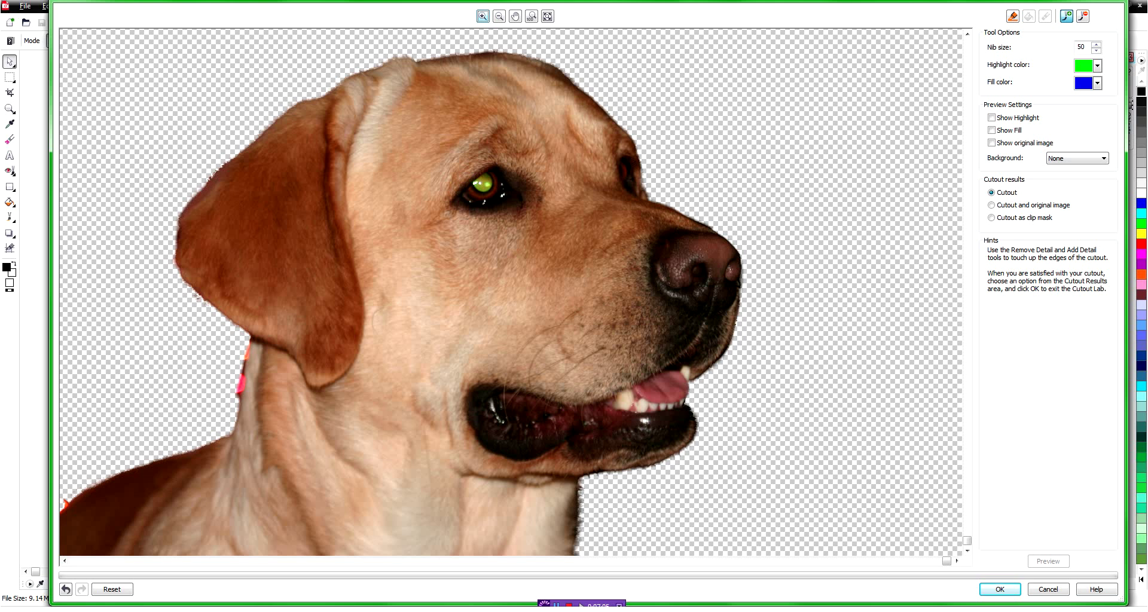
Remove the leftover pink and orange background along the back of the neck below the ear with the Remove Detail tool.
left_click(1084, 19)
scroll(231, 381, "up", 1)
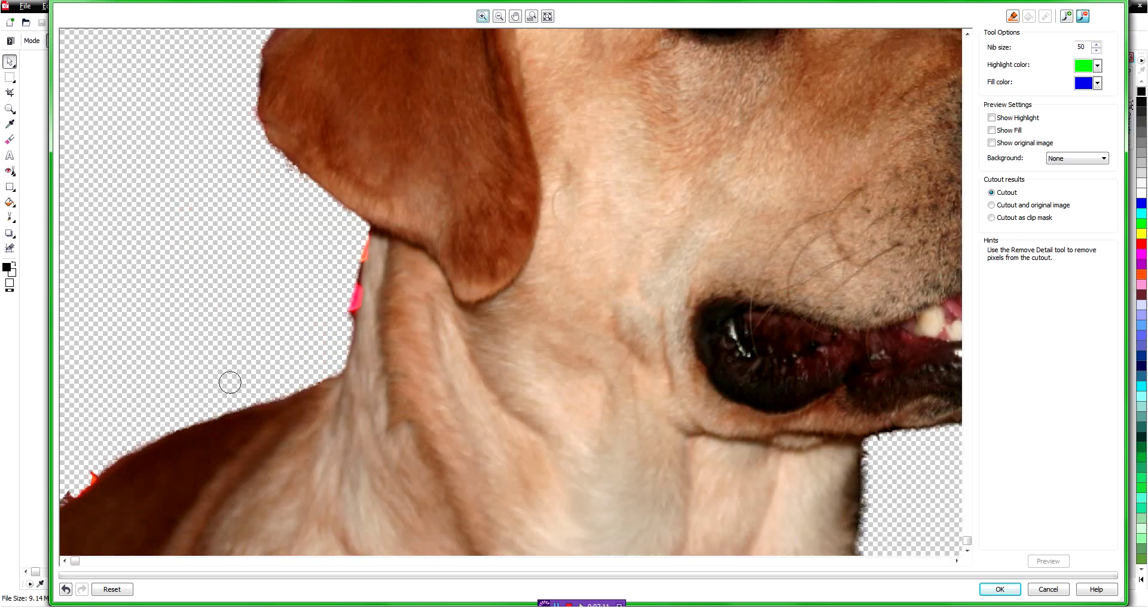
scroll(230, 382, "up", 1)
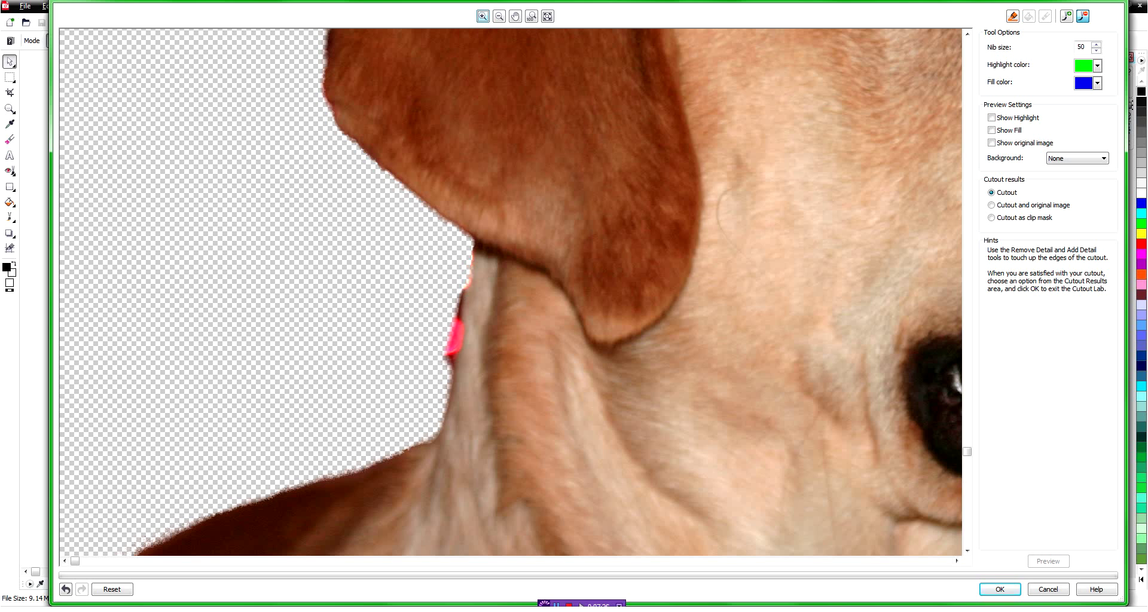
mouse_move(453, 312)
left_mouse_down()
mouse_move(442, 364)
mouse_move(448, 338)
left_mouse_up()
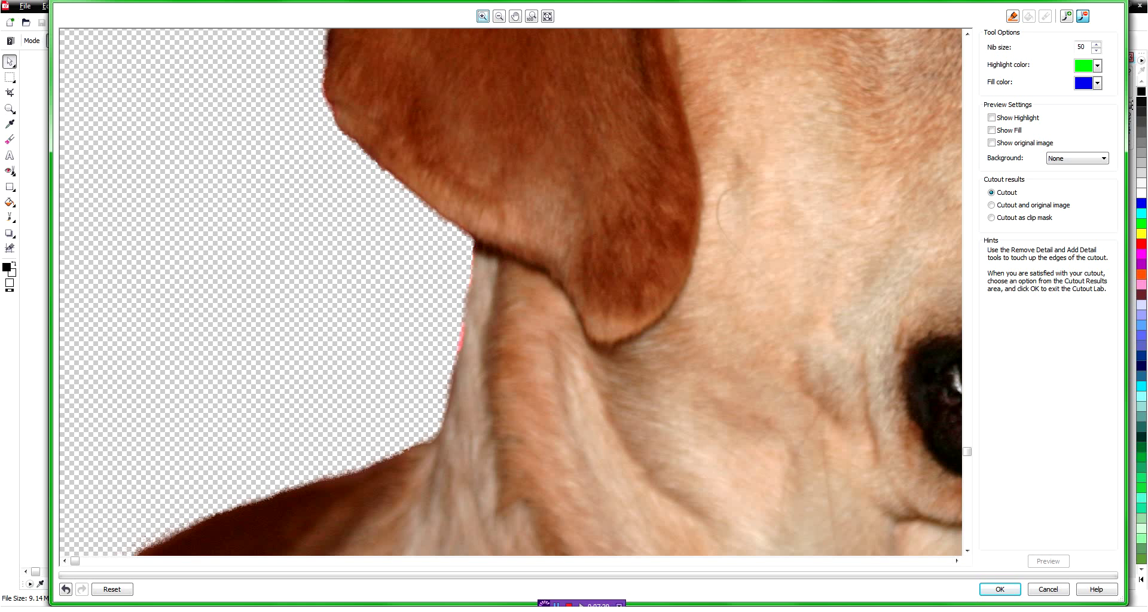
left_click_drag(453, 331, 449, 345)
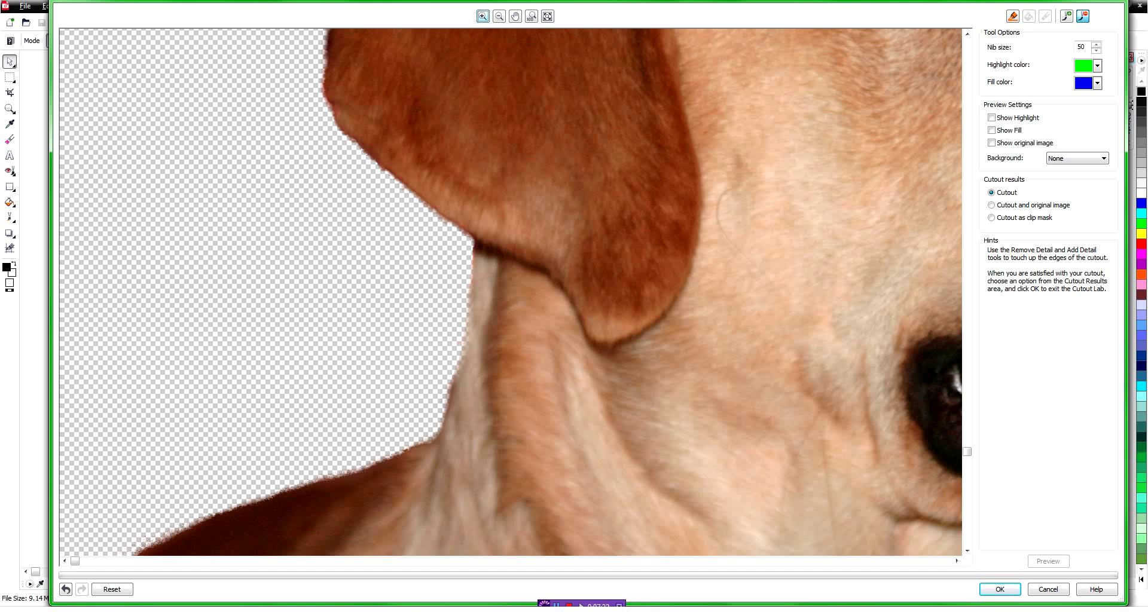
scroll(399, 410, "down", 2)
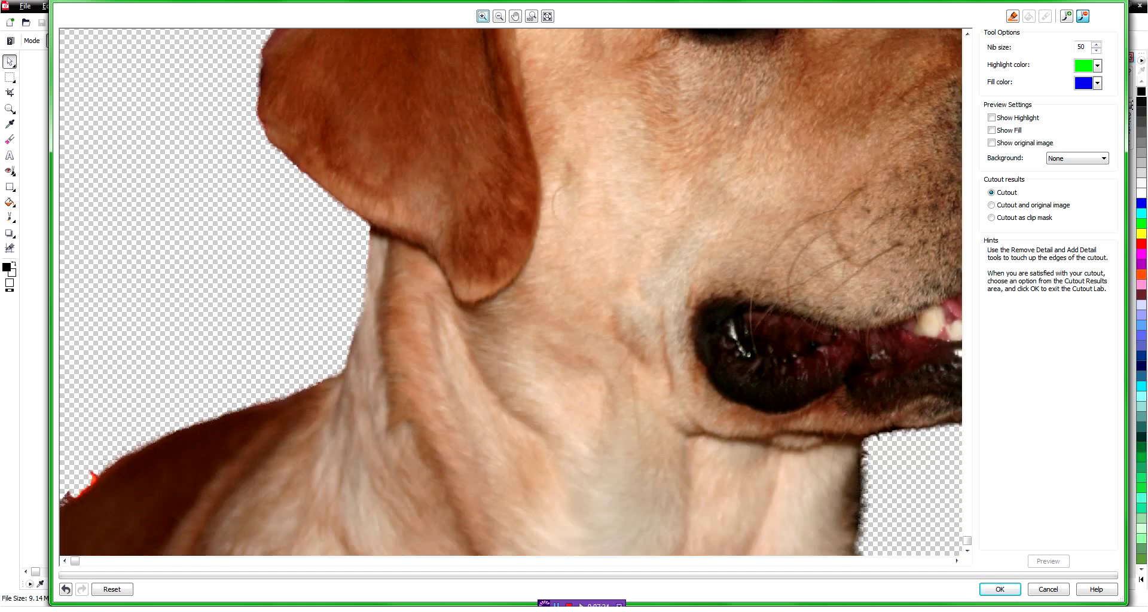
Remove the red background remnants and stray pixels along the outer part of the dog's back.
scroll(74, 519, "up", 3)
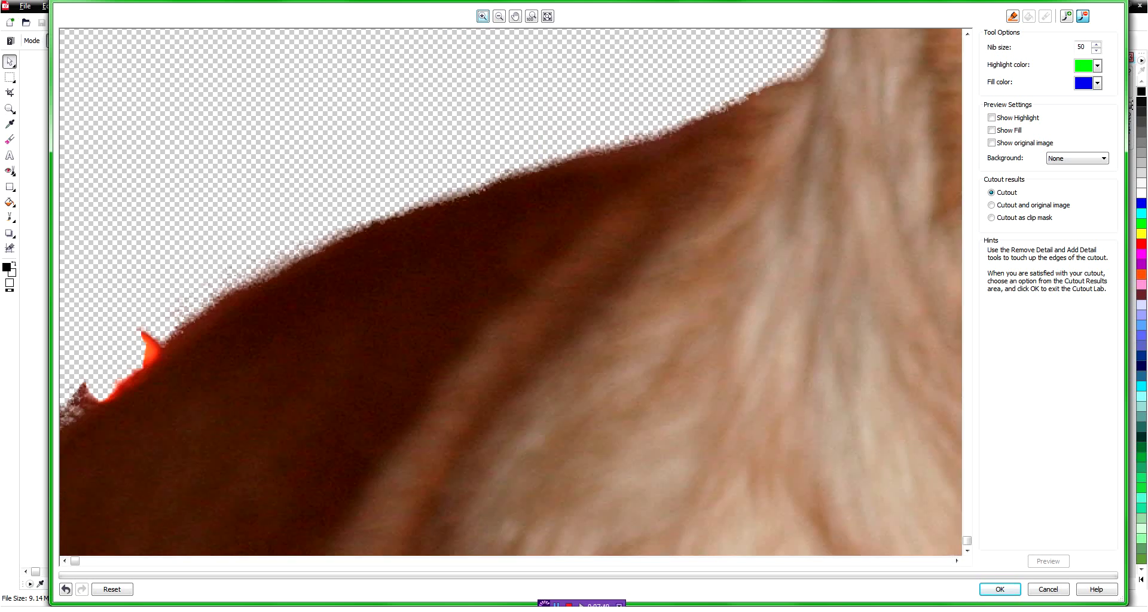
left_click_drag(383, 203, 220, 267)
left_click_drag(280, 240, 119, 341)
mouse_move(191, 297)
left_mouse_down()
mouse_move(50, 403)
mouse_move(164, 331)
mouse_move(57, 399)
mouse_move(90, 406)
mouse_move(143, 353)
mouse_move(412, 210)
left_mouse_up()
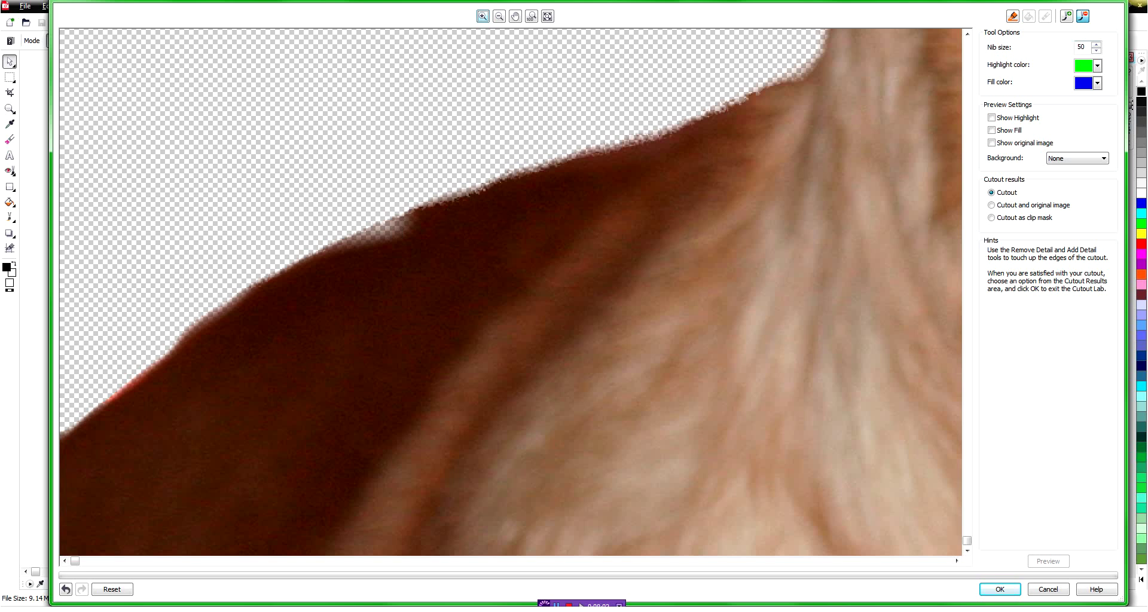
Touch up the uneven edge along the dog's back toward the base of the neck, using a nib size of 41.
left_click(1085, 18)
scroll(433, 235, "down", 9)
left_click(433, 235)
left_click(431, 229)
left_click(422, 232)
left_click(411, 235)
mouse_move(411, 235)
left_mouse_down()
mouse_move(346, 259)
mouse_move(583, 177)
left_mouse_up()
left_click_drag(625, 142, 735, 105)
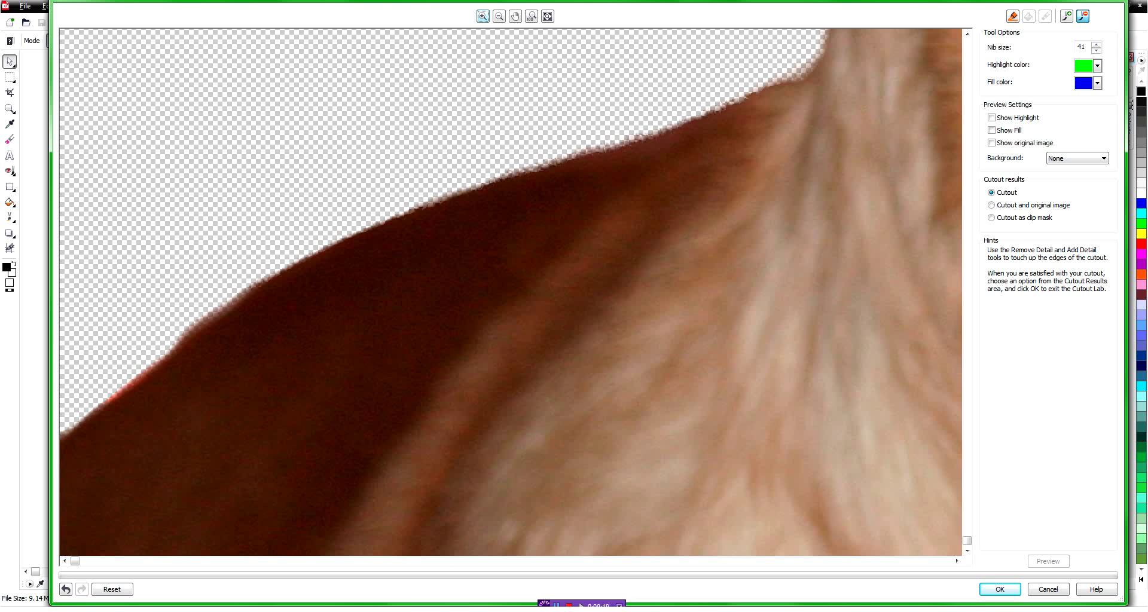
left_click_drag(251, 288, 197, 329)
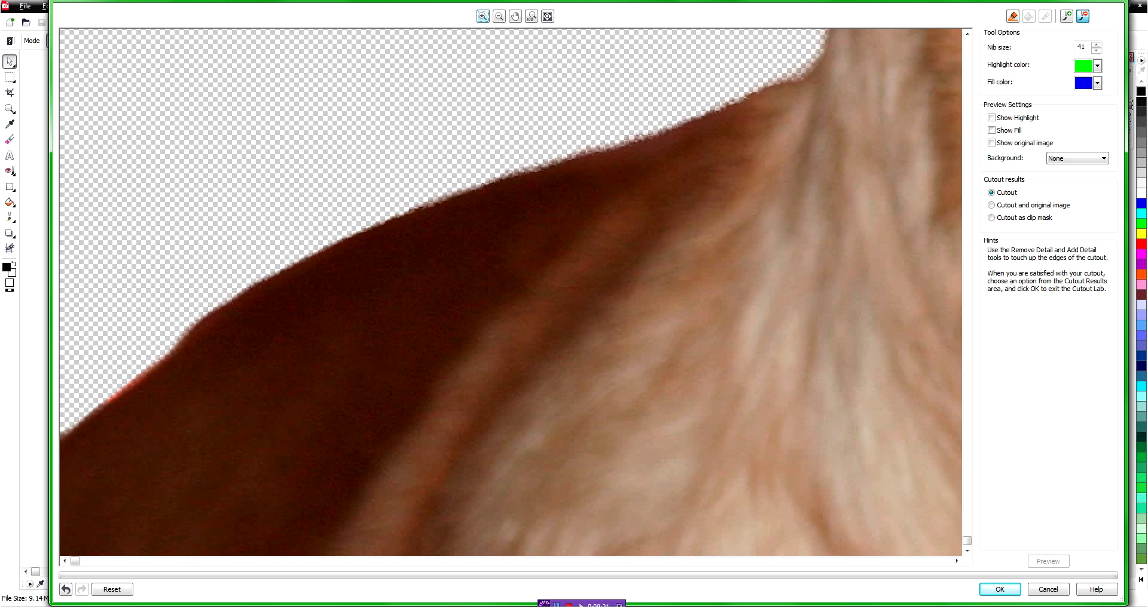
Trim the stray hairs along the front of the neck and the underside of the chin.
scroll(794, 207, "down", 1)
scroll(815, 221, "up", 1)
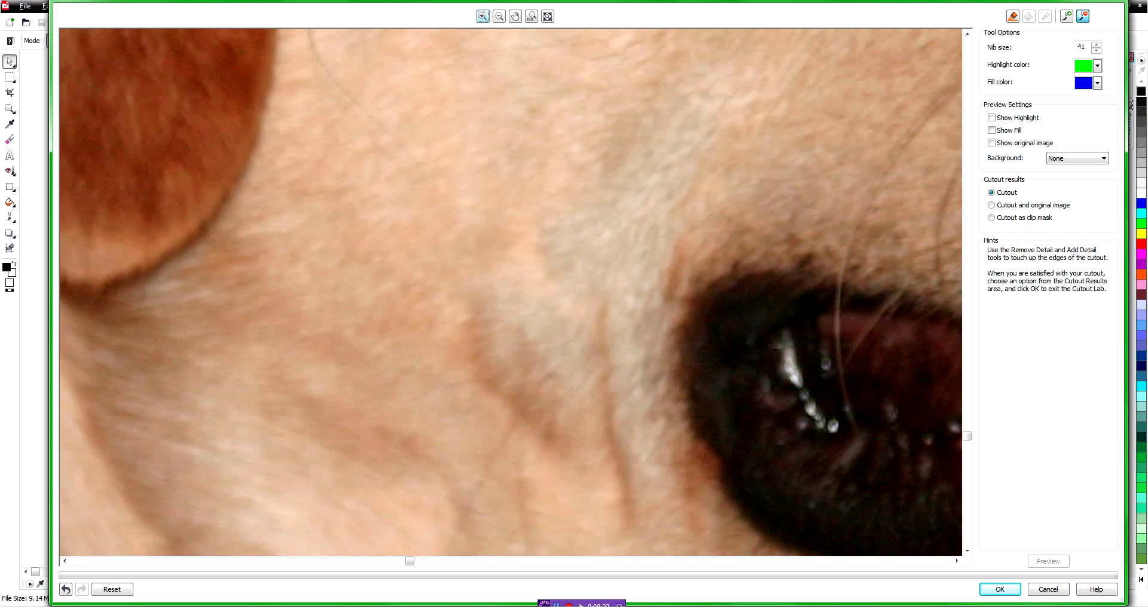
scroll(742, 249, "down", 2)
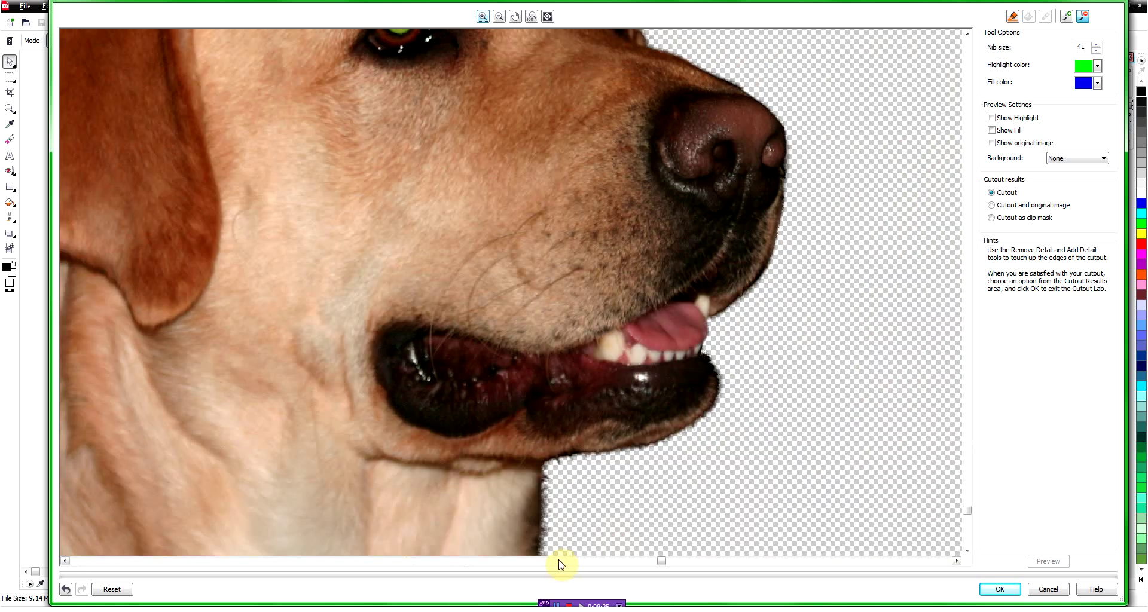
scroll(564, 543, "up", 3)
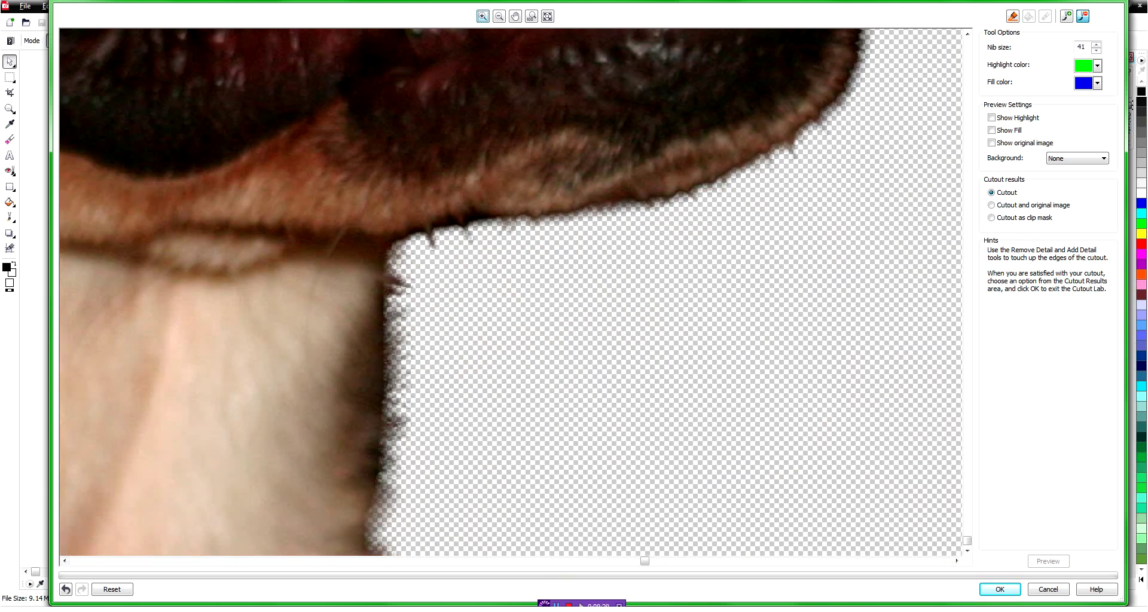
mouse_move(411, 276)
left_mouse_down()
mouse_move(415, 374)
mouse_move(395, 508)
mouse_move(393, 368)
left_mouse_up()
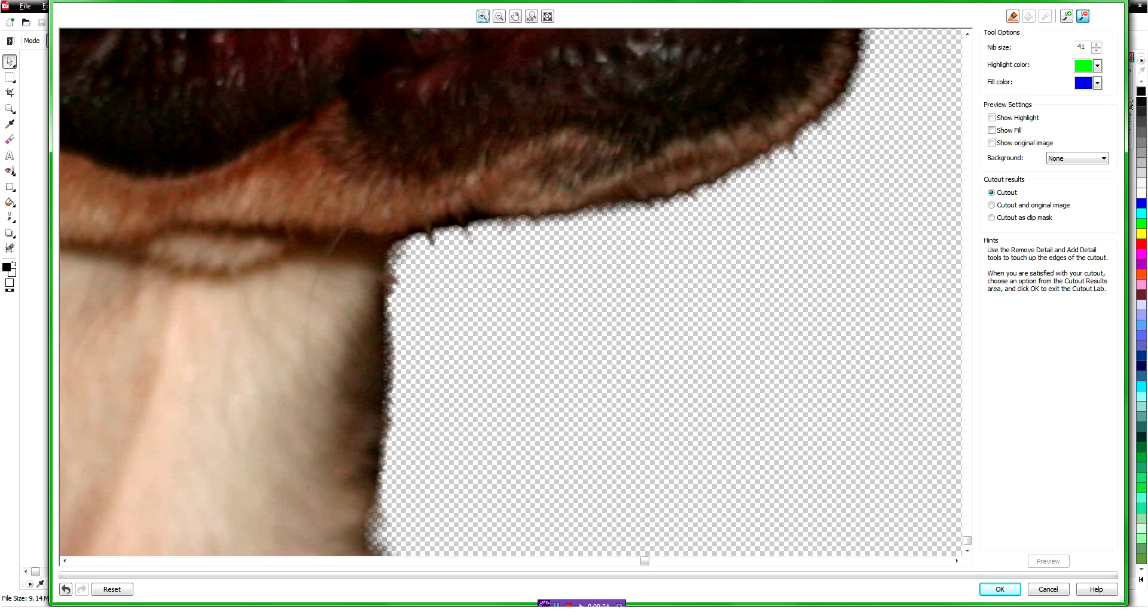
left_click_drag(565, 236, 688, 216)
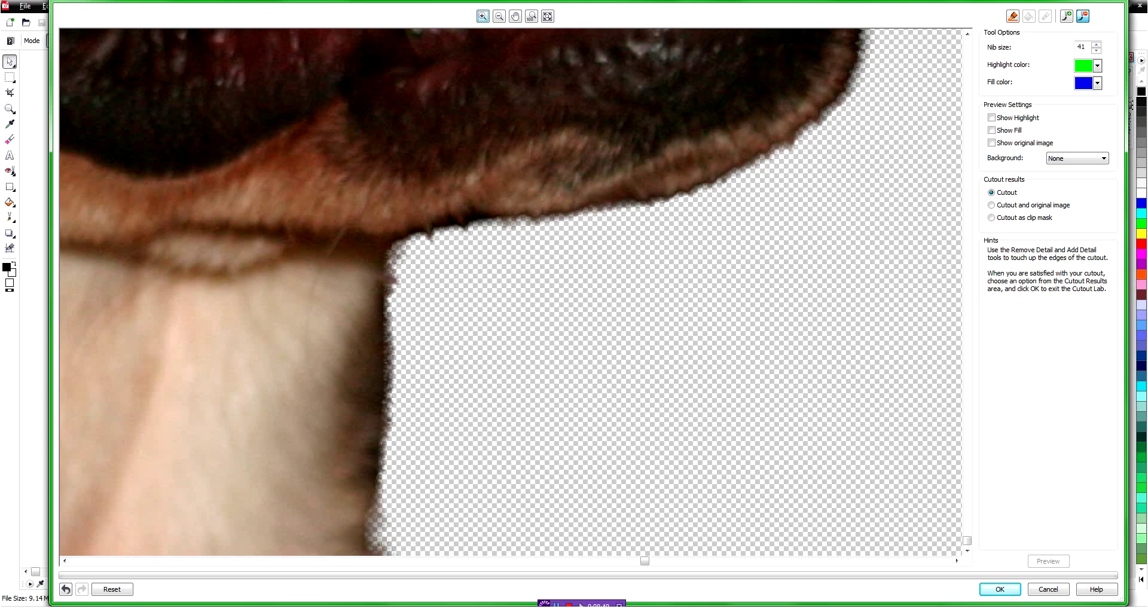
mouse_move(418, 263)
left_mouse_down()
mouse_move(391, 293)
mouse_move(380, 547)
left_mouse_up()
scroll(676, 282, "up", 2)
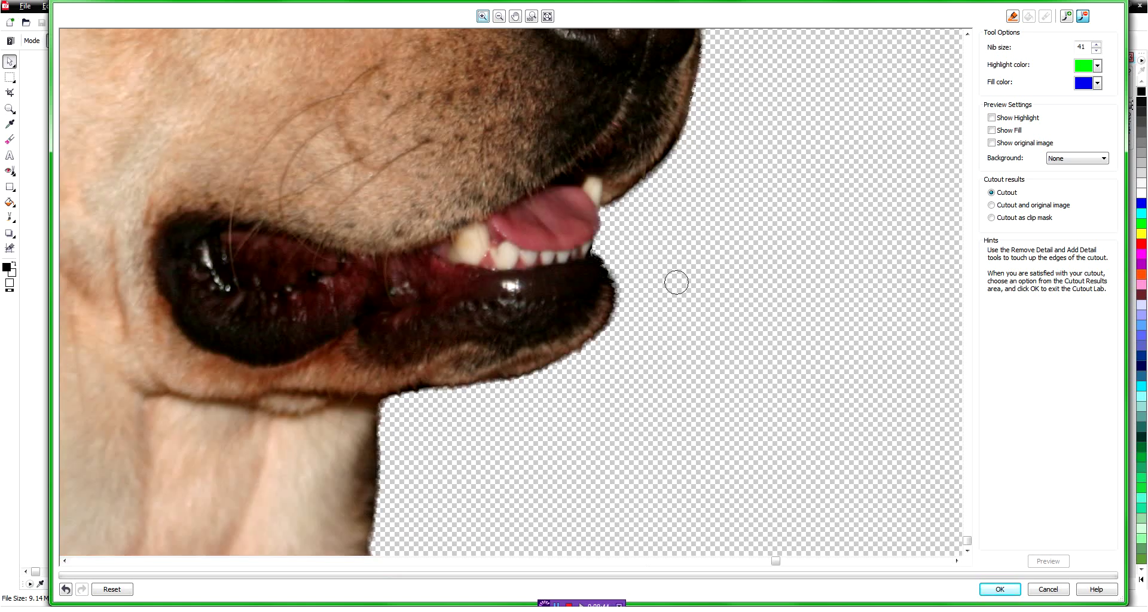
Check the edges of the whole cutout and apply it with the Cutout result option, leaving the Cutout Lab.
scroll(677, 282, "down", 1)
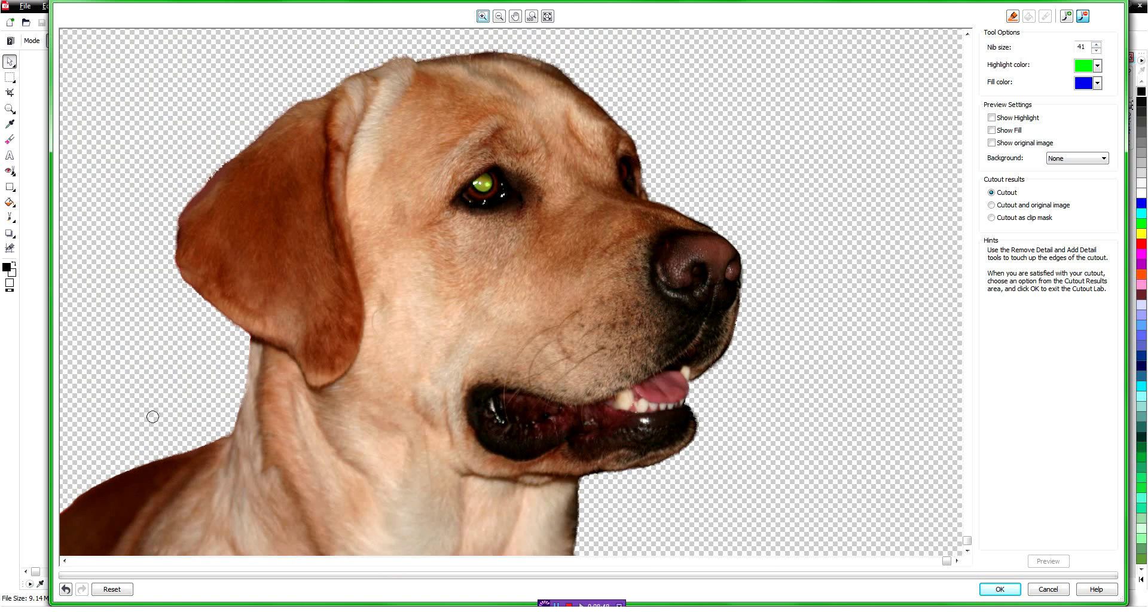
scroll(74, 503, "up", 1)
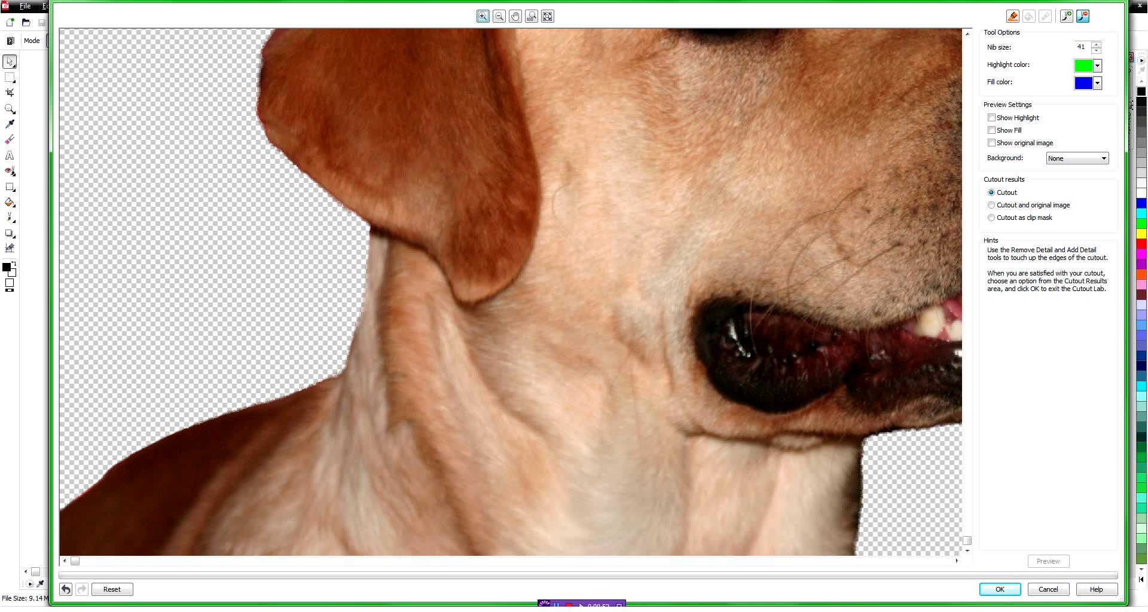
scroll(299, 369, "down", 1)
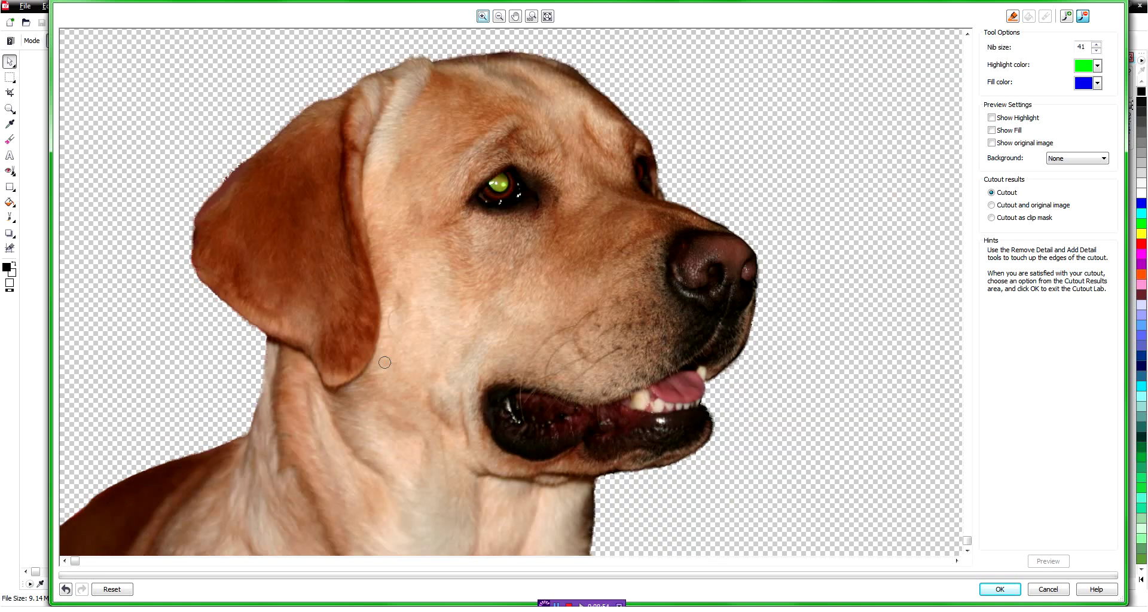
scroll(404, 308, "down", 1)
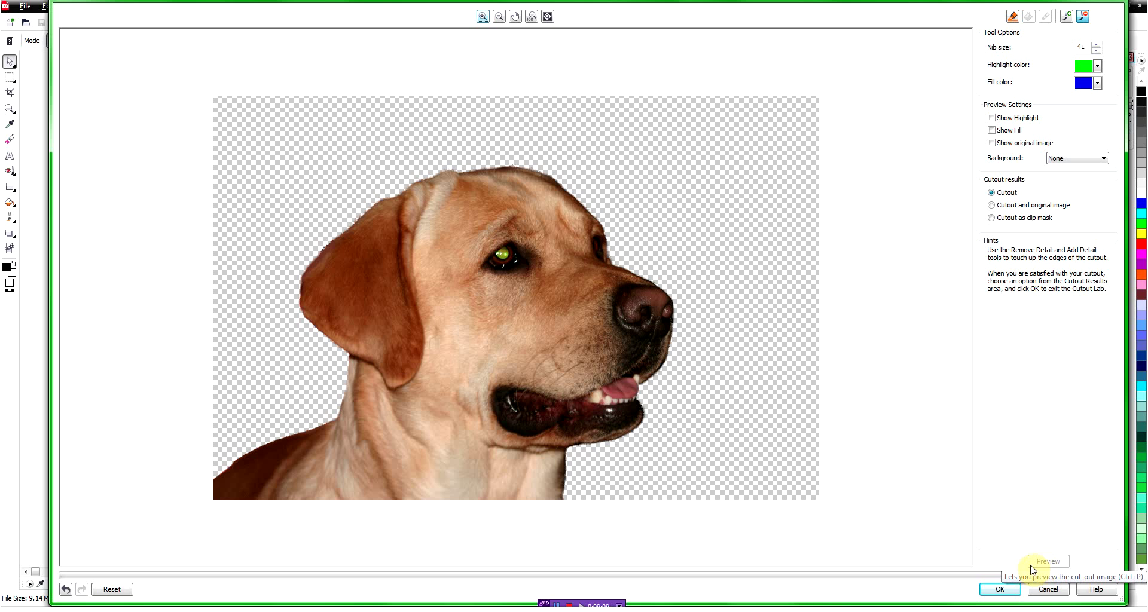
left_click(1002, 591)
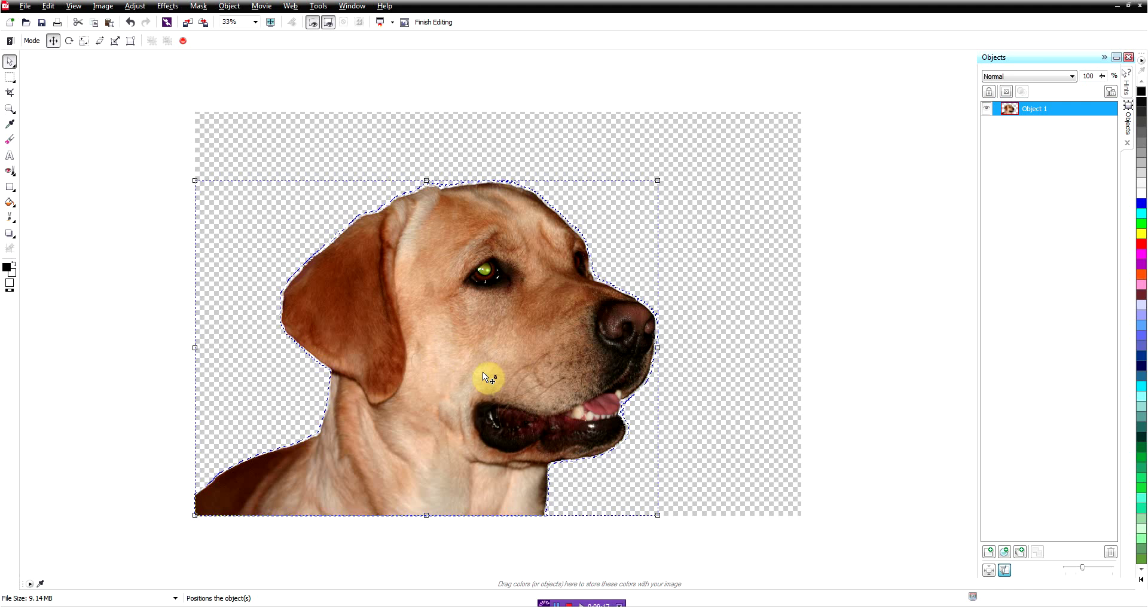
Save the cut-out bitmap, minimize its document window and switch to CorelDRAW.
left_click(42, 22)
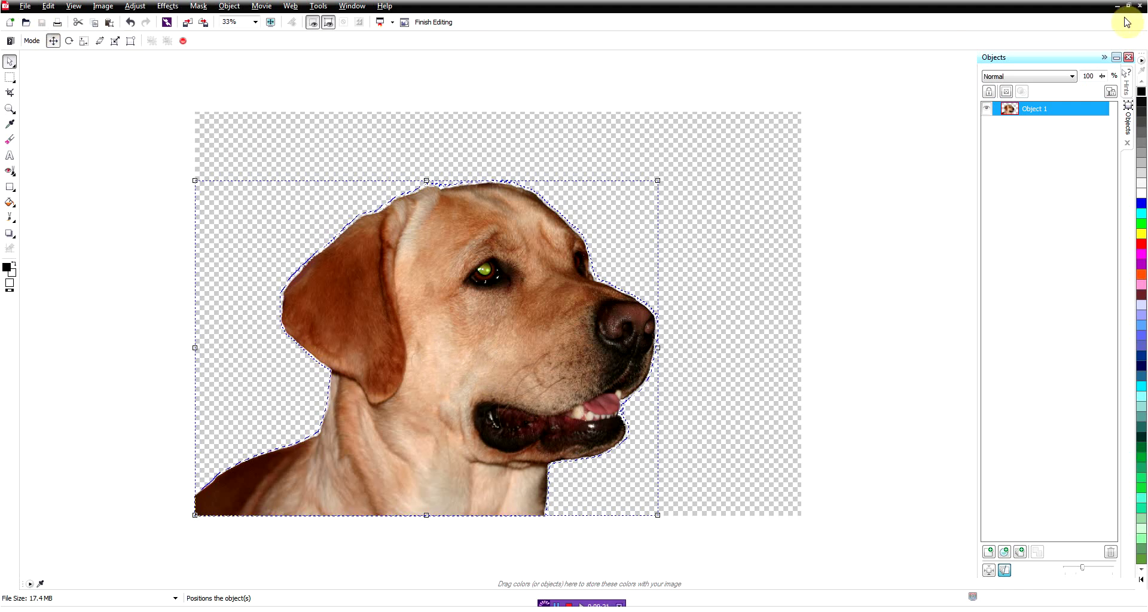
left_click(1118, 6)
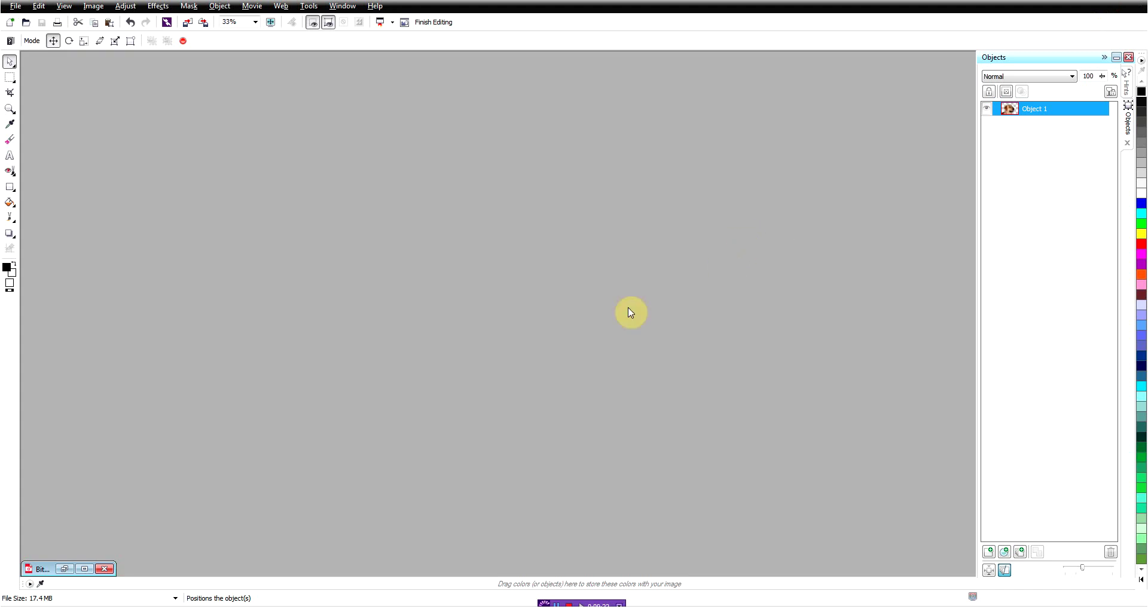
left_click(293, 610)
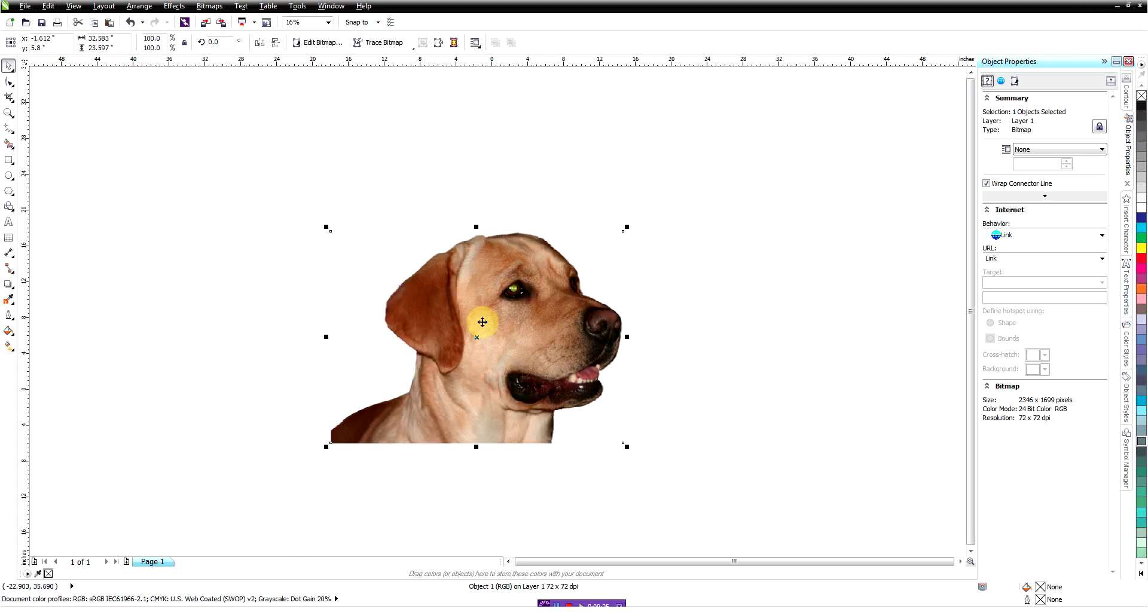
Move the dog bitmap so its center sits at about x 0.3 and y 7.5 inches.
left_click(713, 333)
scroll(478, 347, "up", 2)
scroll(484, 350, "up", 1)
scroll(483, 348, "down", 3)
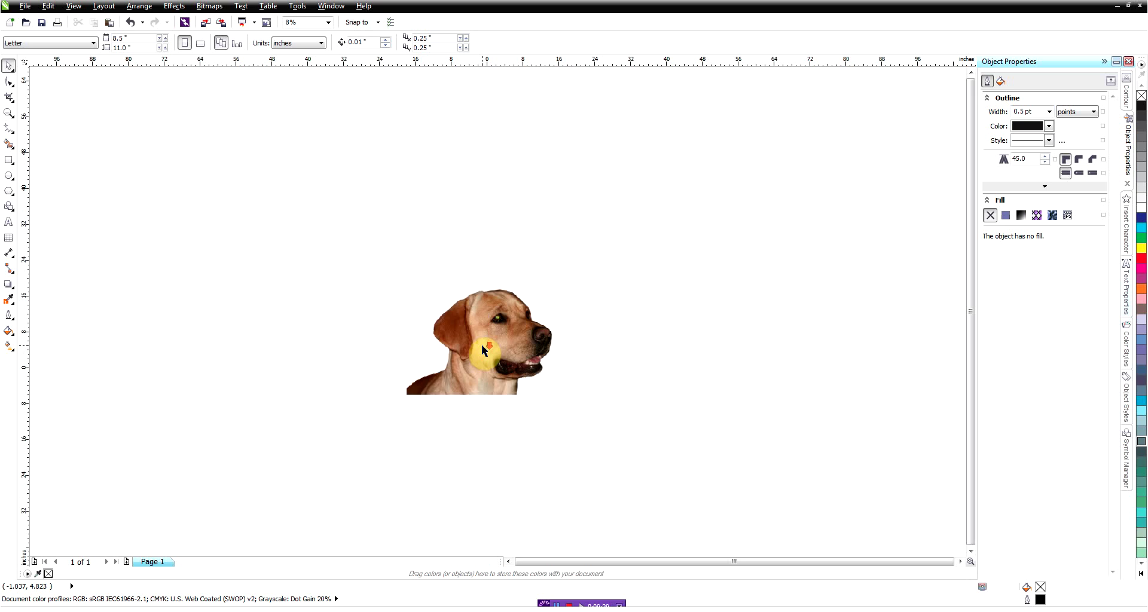
mouse_move(484, 345)
left_mouse_down()
mouse_move(551, 311)
mouse_move(482, 314)
mouse_move(477, 335)
mouse_move(533, 324)
mouse_move(525, 354)
left_mouse_up()
left_click(477, 336)
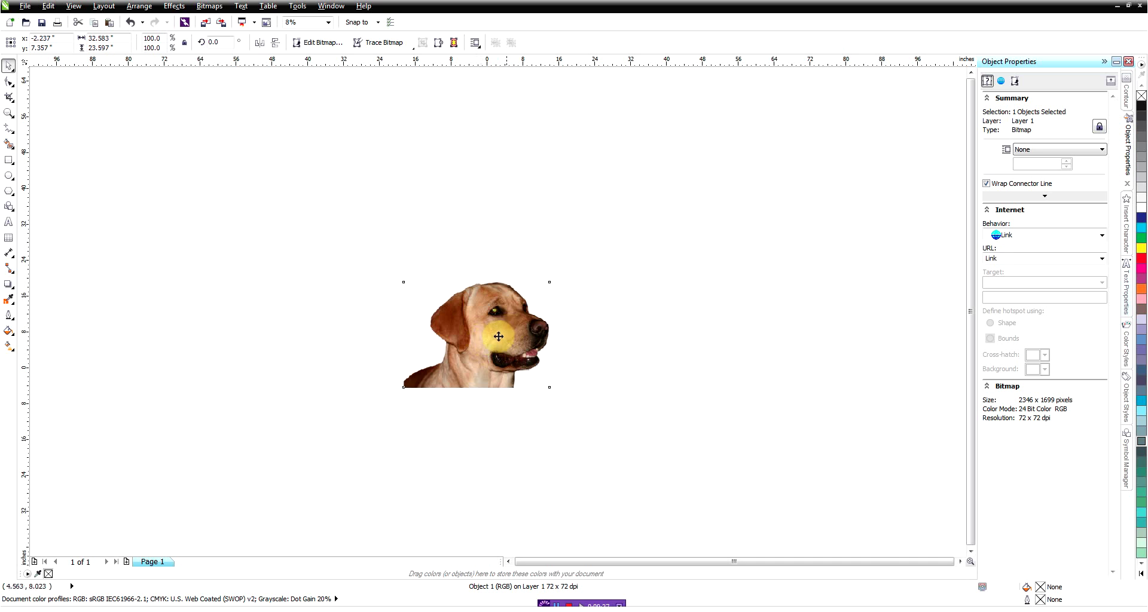
mouse_move(486, 330)
left_mouse_down()
mouse_move(474, 240)
mouse_move(444, 240)
mouse_move(504, 330)
left_mouse_up()
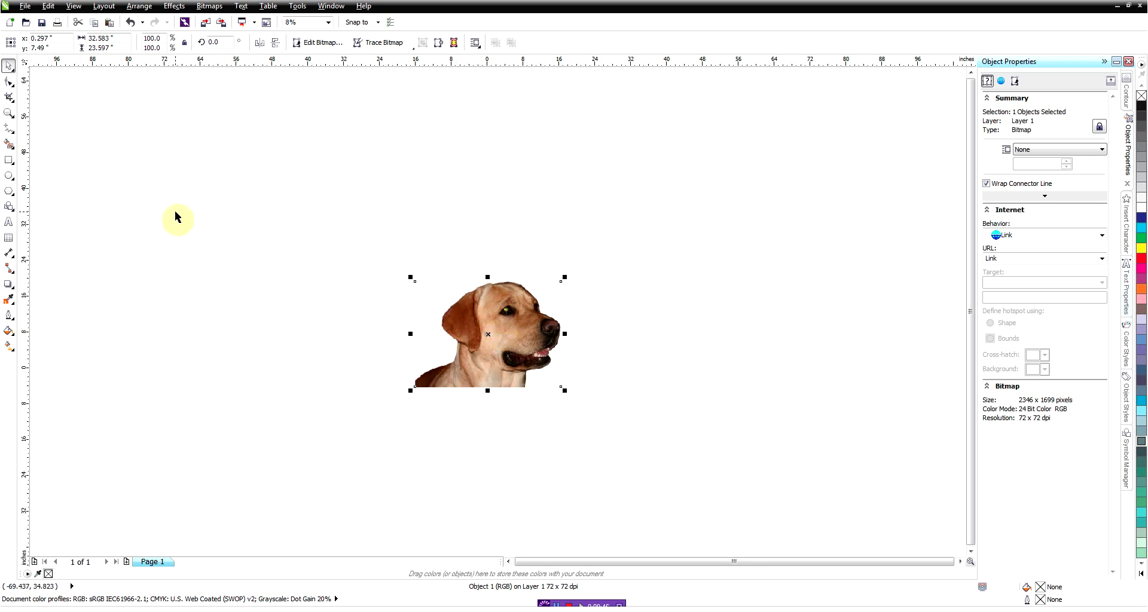
Draw an ellipse about 39.9 by 29.7 inches and move it over the dog.
left_click(9, 177)
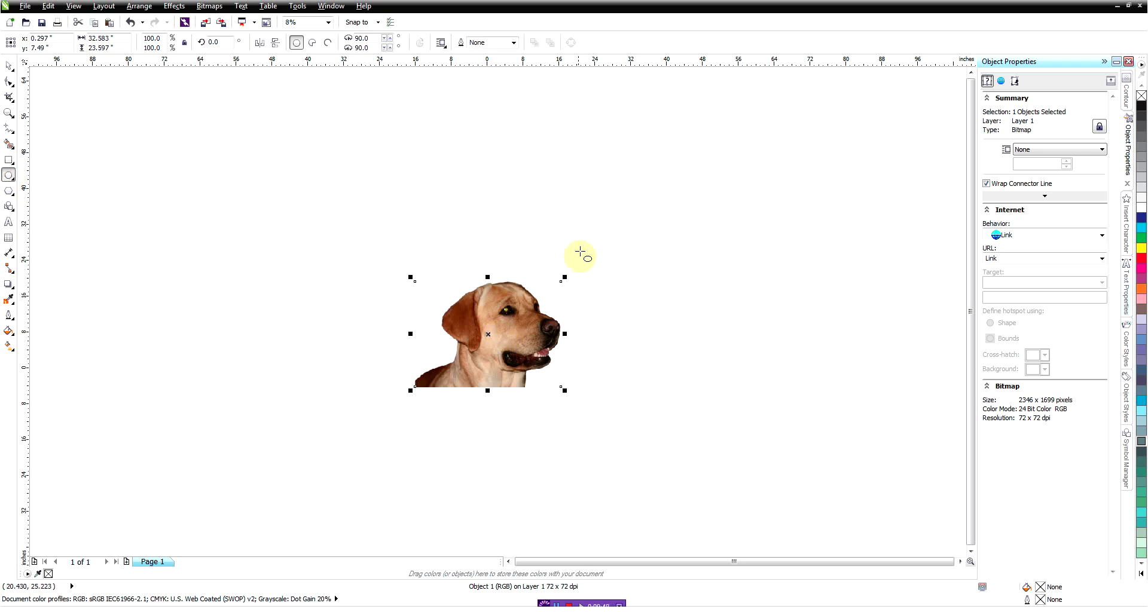
left_click_drag(592, 209, 770, 344)
left_click_drag(679, 275, 503, 329)
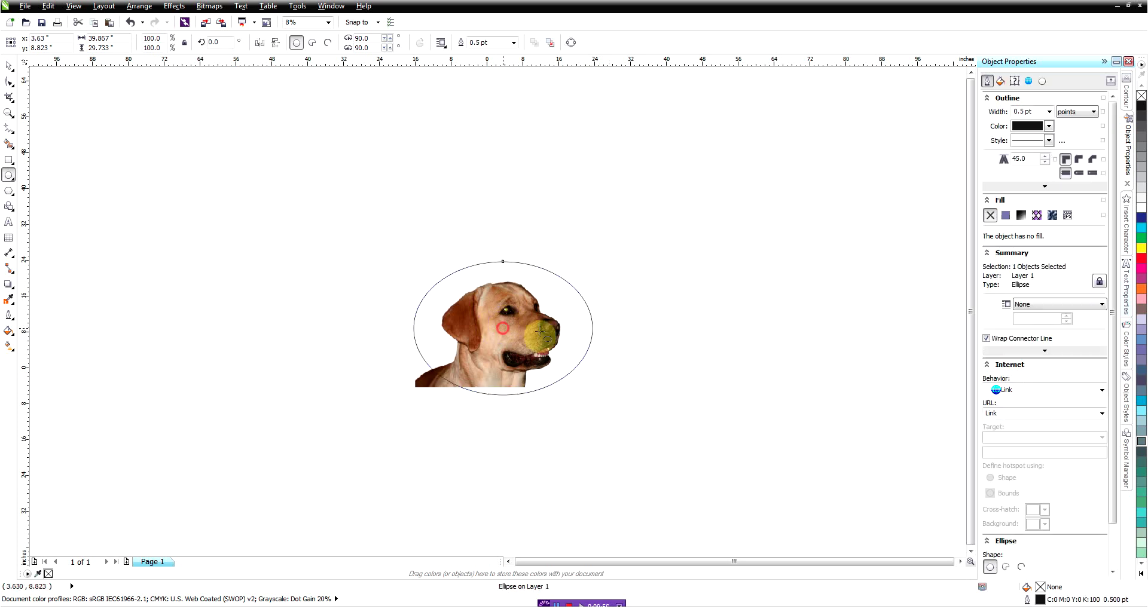
Scale the ellipse down to about 35.1 by 26.2 inches, position it around the dog's head and deselect it.
left_click_drag(596, 398, 575, 382)
left_click_drag(494, 321, 499, 331)
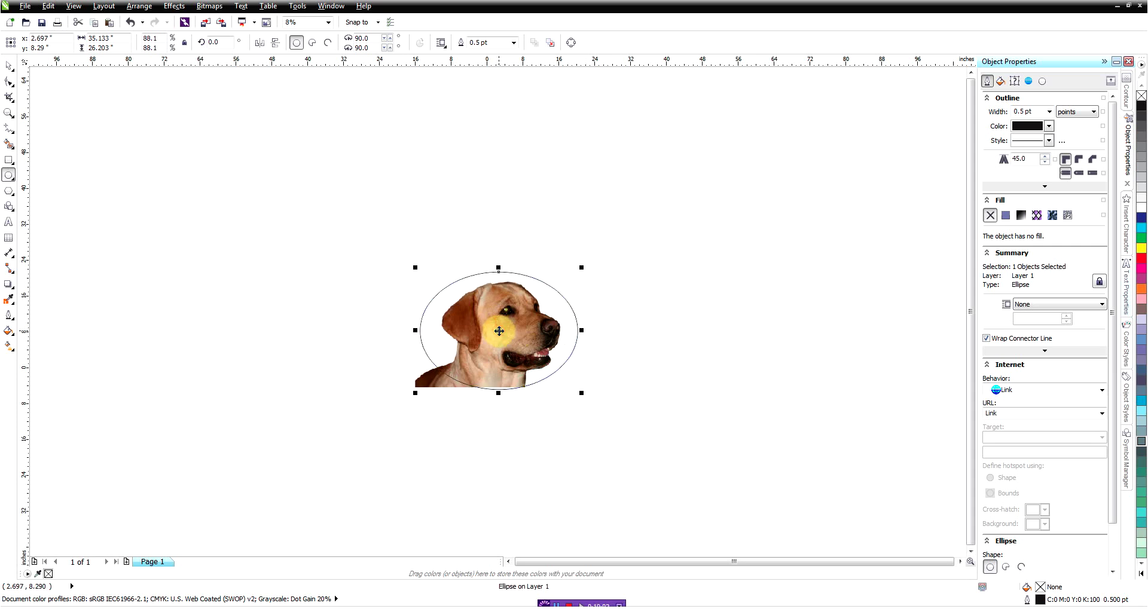
left_click(499, 331)
left_click(7, 64)
left_click(196, 118)
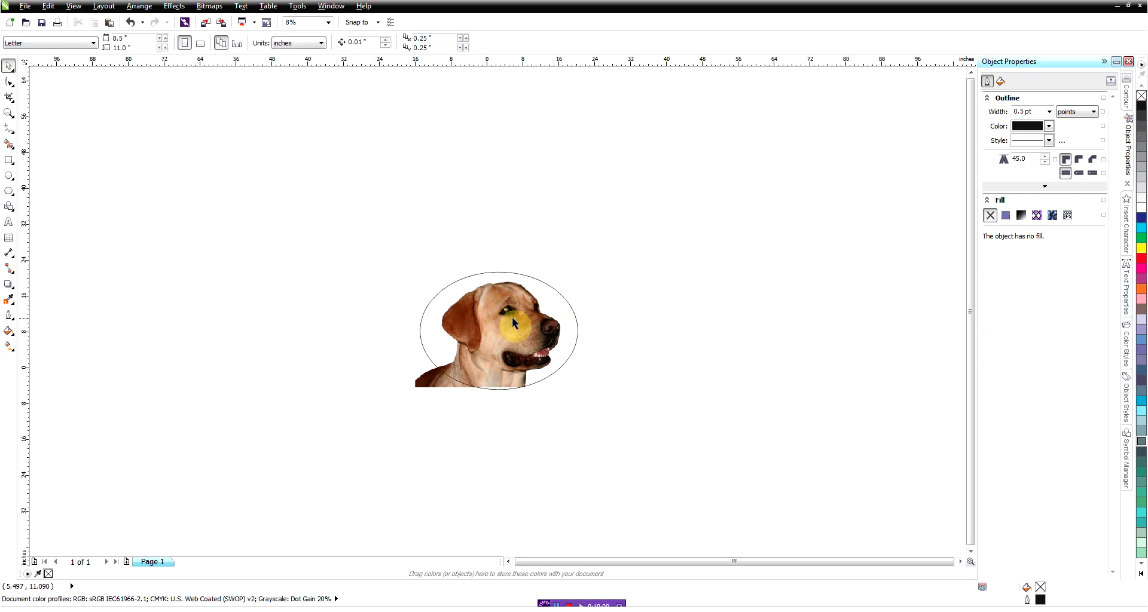
scroll(516, 335, "up", 1)
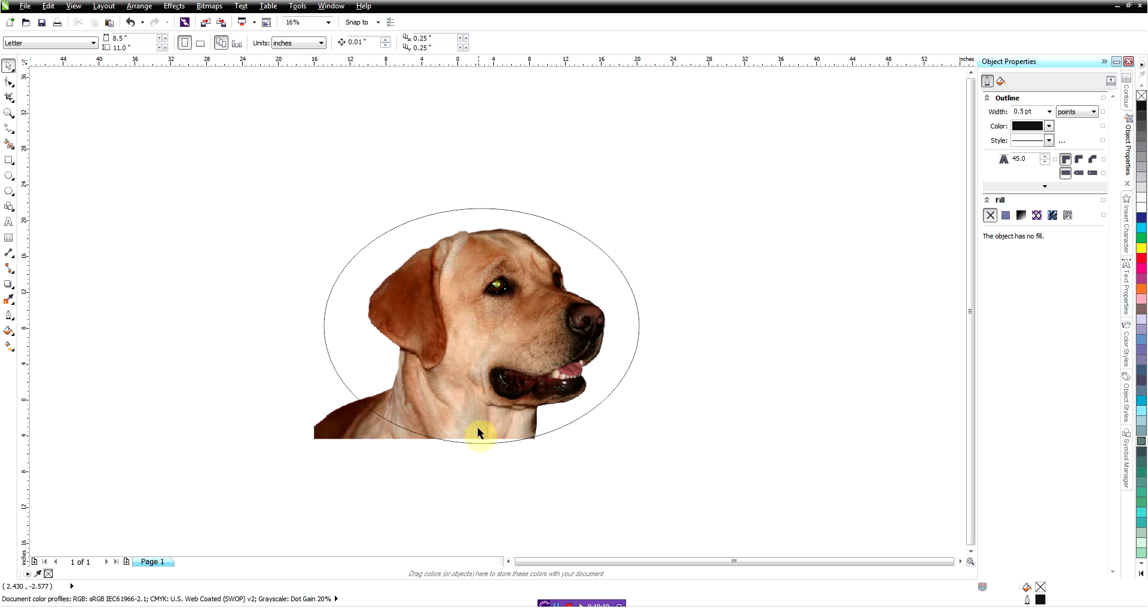
Reduce the ellipse's height to about 24.9 inches and move its center to about x 3.25 and y 8.93 inches.
left_click(501, 444)
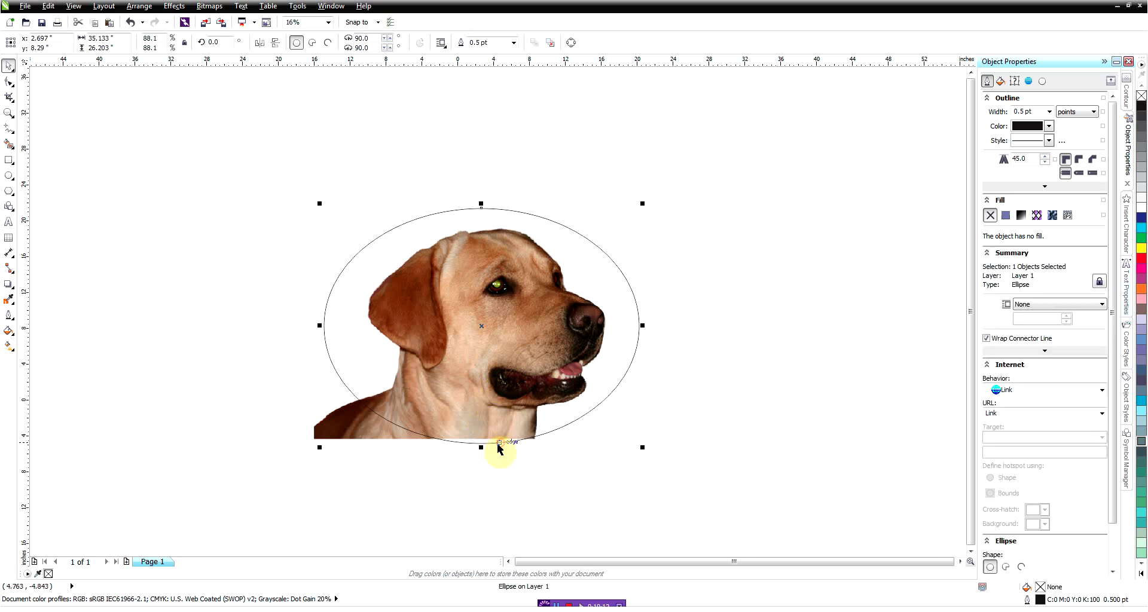
left_click_drag(481, 441, 491, 436)
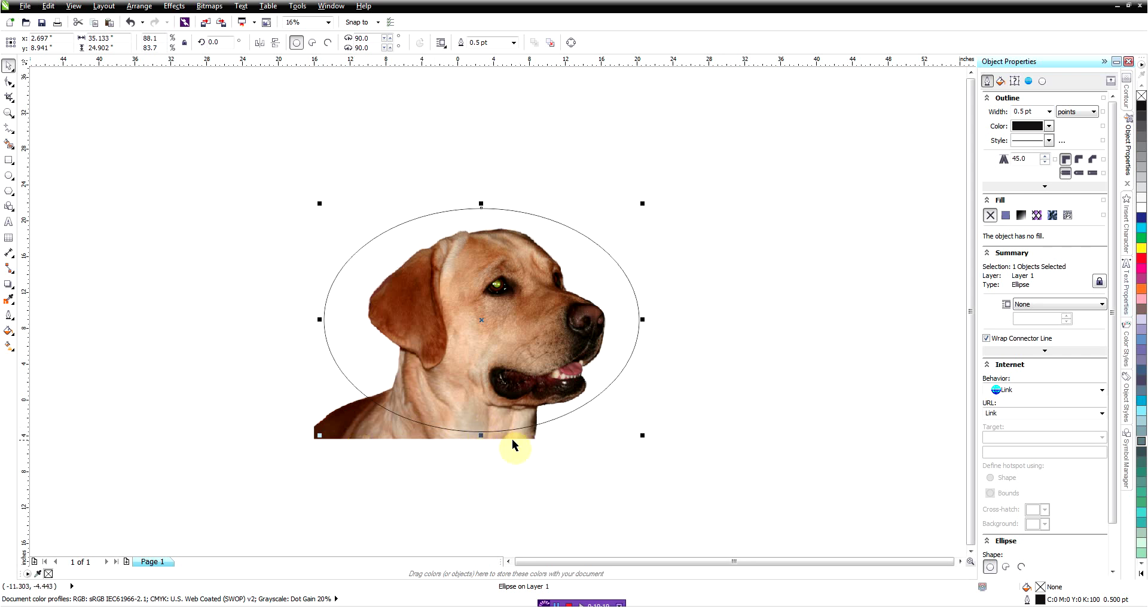
left_click(678, 411)
left_click_drag(626, 365, 631, 366)
left_click(411, 440)
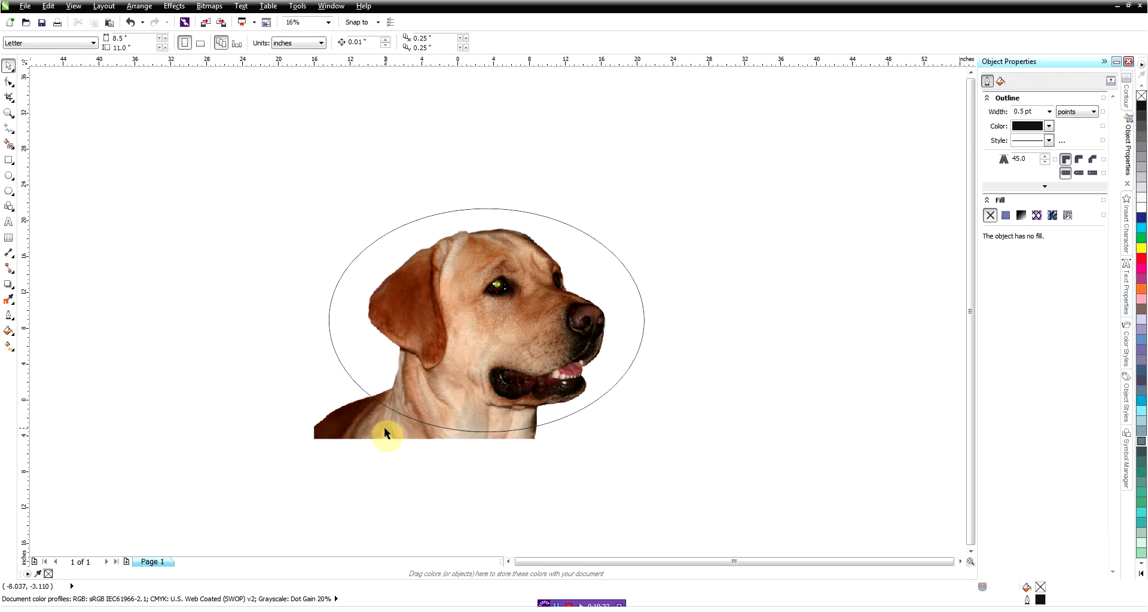
PowerClip the dog bitmap inside the ellipse and deselect the result.
left_click(384, 427)
right_click(385, 427)
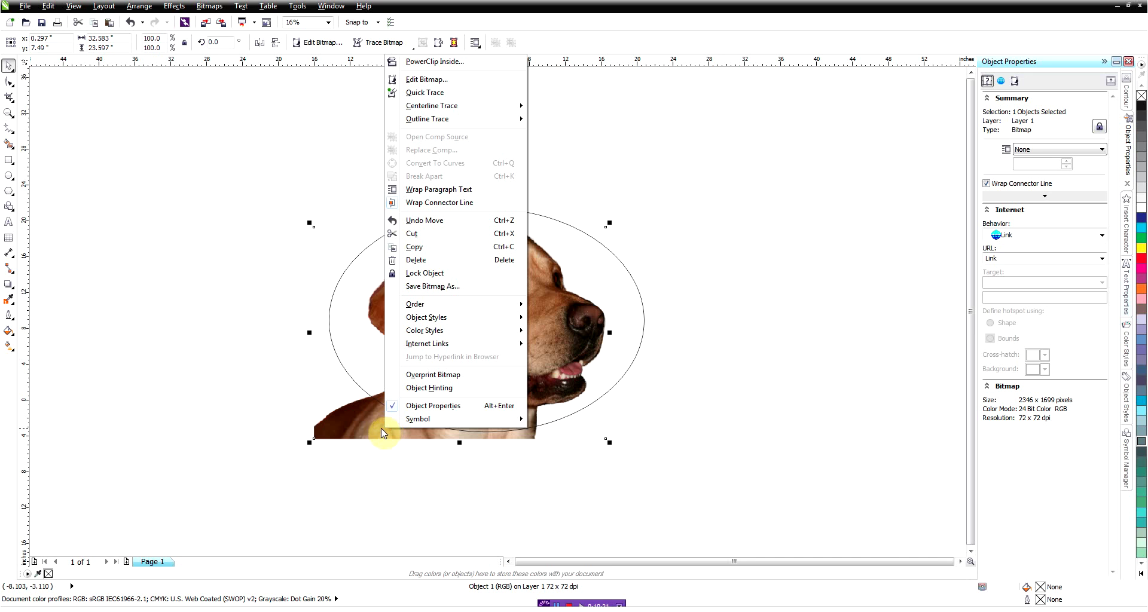
left_click(436, 62)
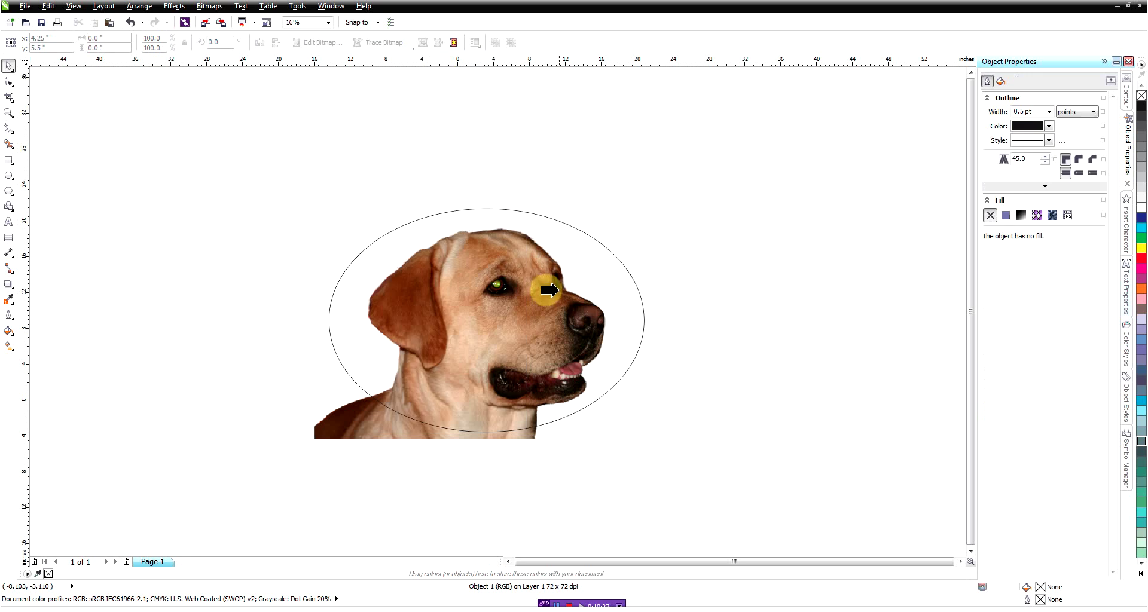
left_click(639, 295)
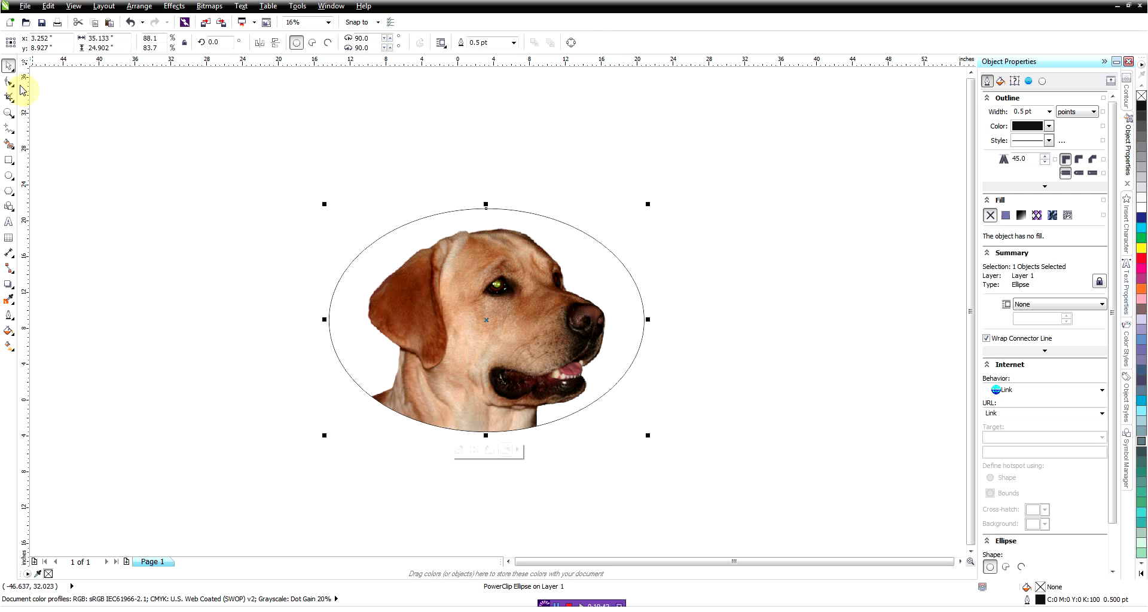
left_click(207, 170)
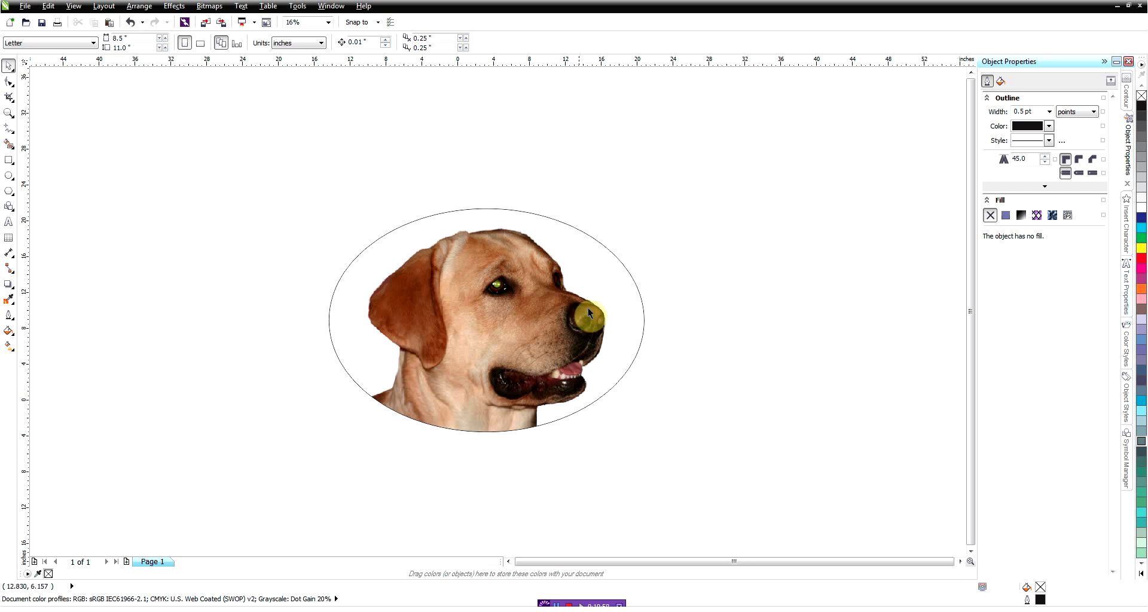
Try a 10 pt outline on the PowerClip ellipse and settle on an outline width of 36 pt.
left_click(594, 404)
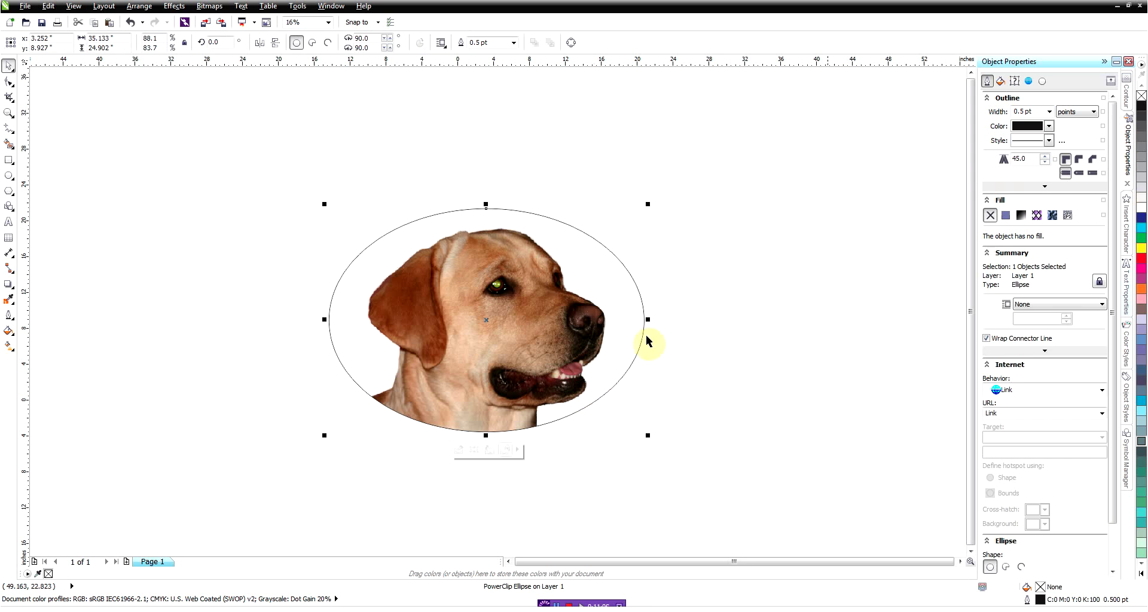
left_click(1050, 111)
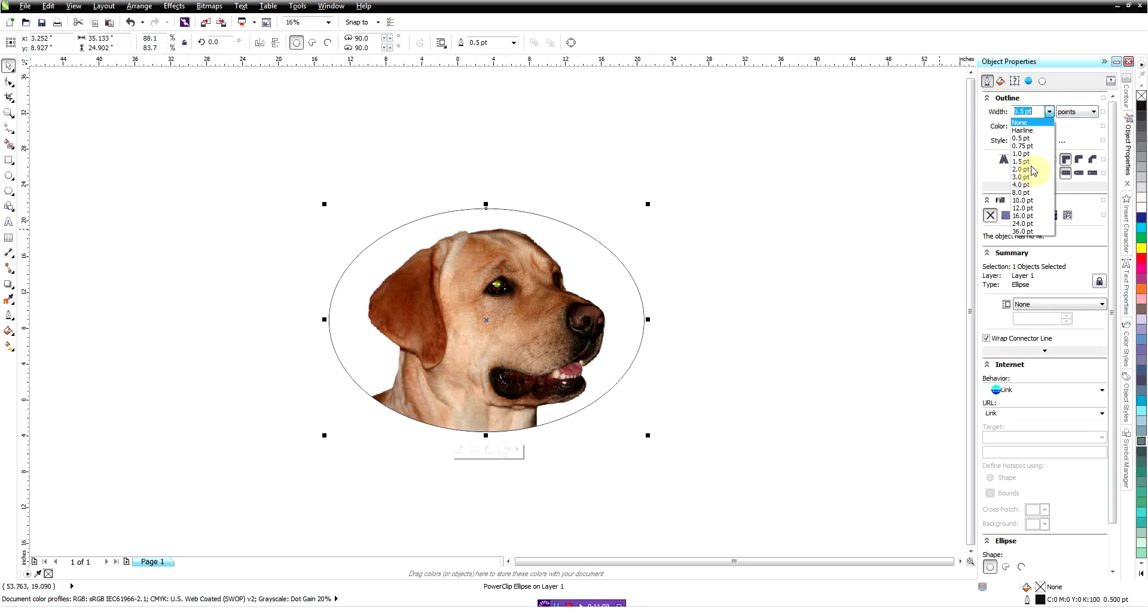
left_click(1026, 204)
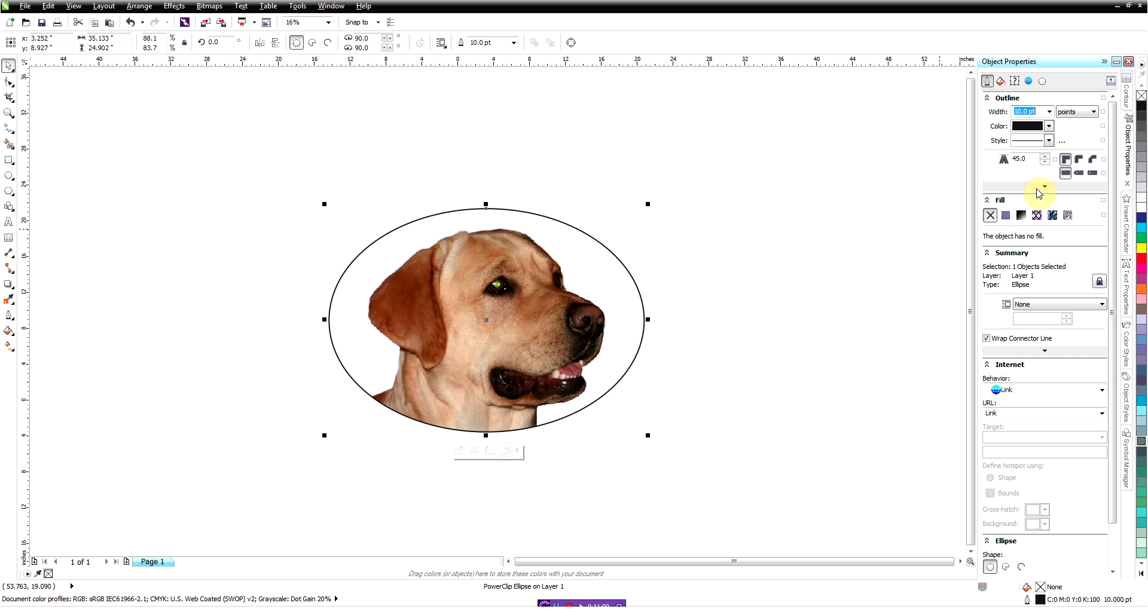
left_click(1050, 113)
left_click(1030, 230)
left_click(145, 137)
left_click(508, 375)
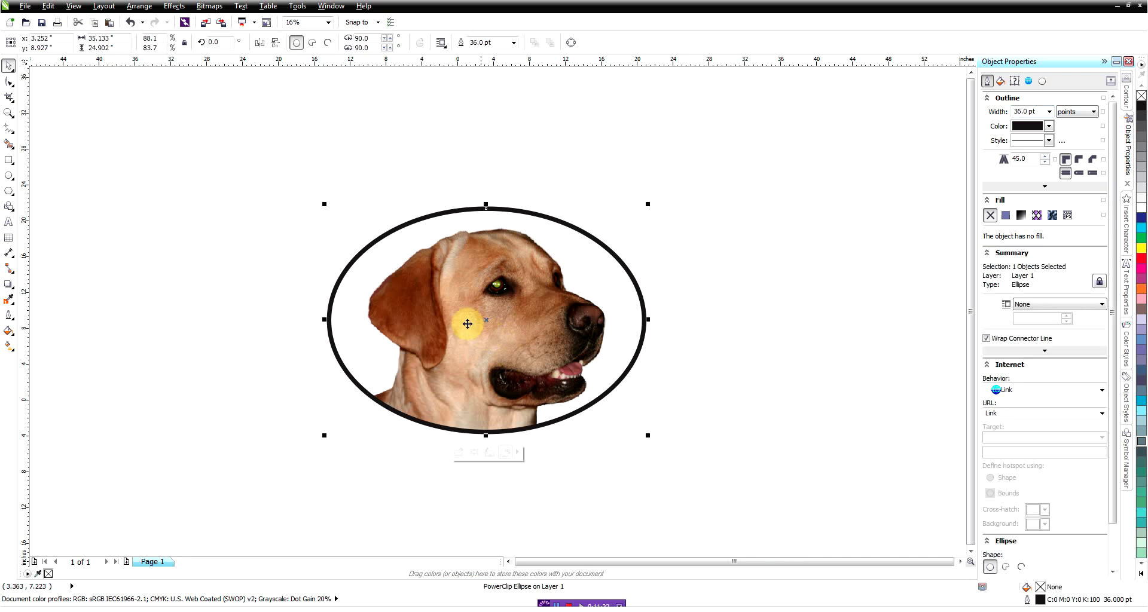
Fill the PowerClip ellipse behind the dog with the gray-blue palette color C20 M0 Y0 K60.
scroll(483, 310, "up", 1)
scroll(482, 309, "down", 1)
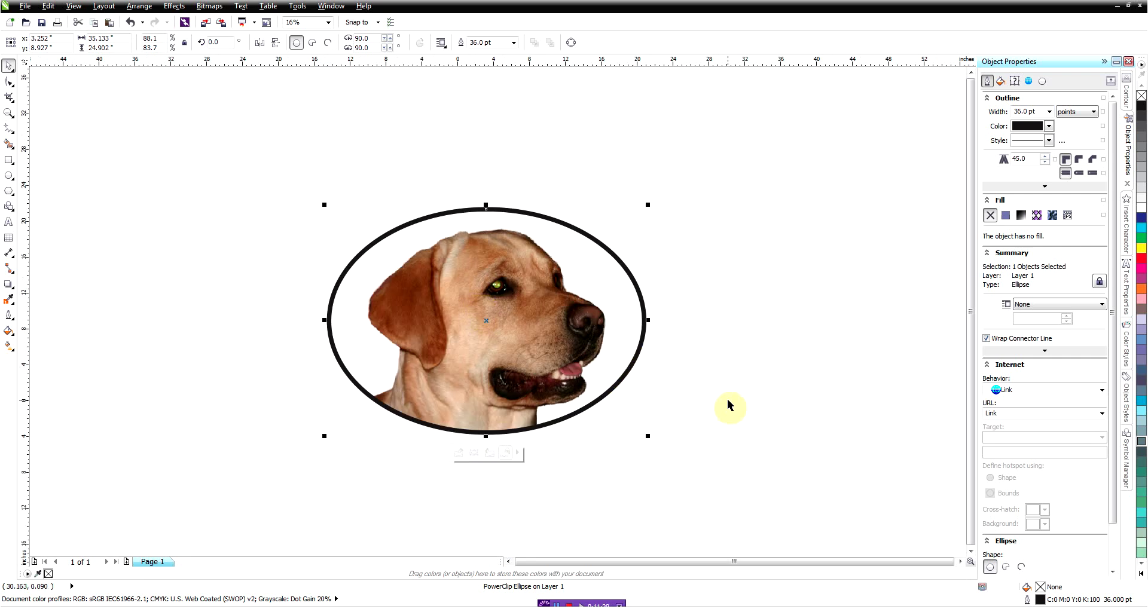
left_click(1143, 442)
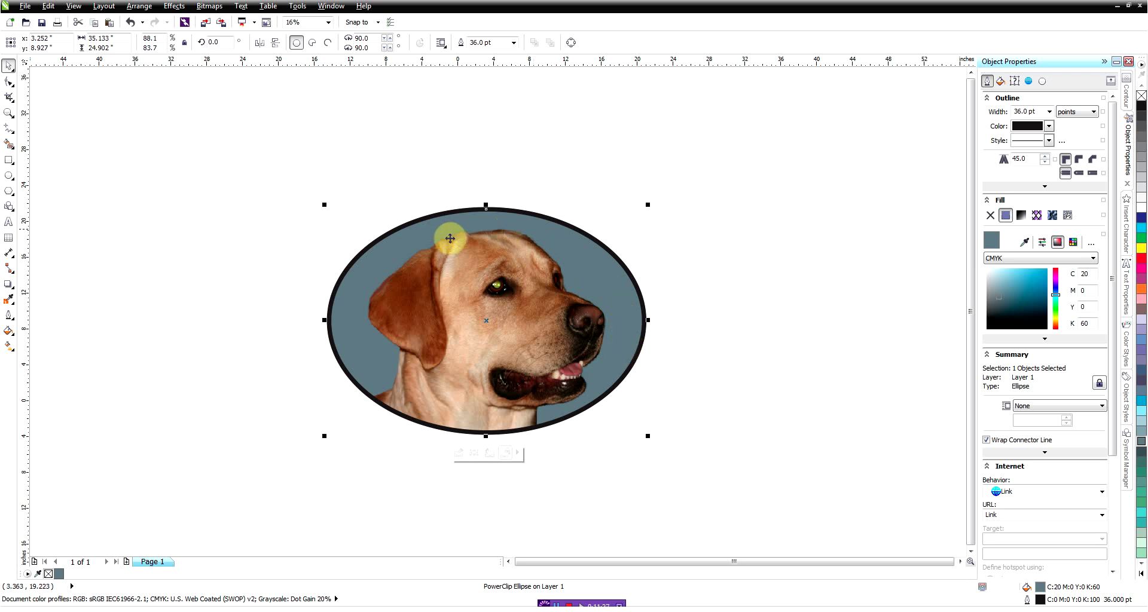
scroll(589, 271, "up", 1)
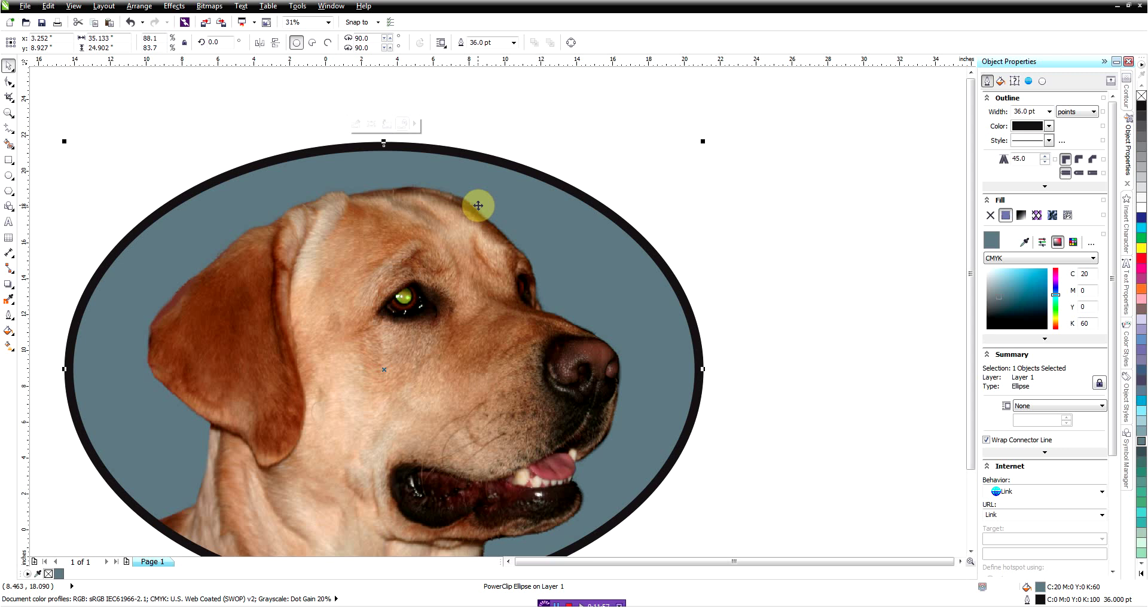
scroll(478, 205, "down", 1)
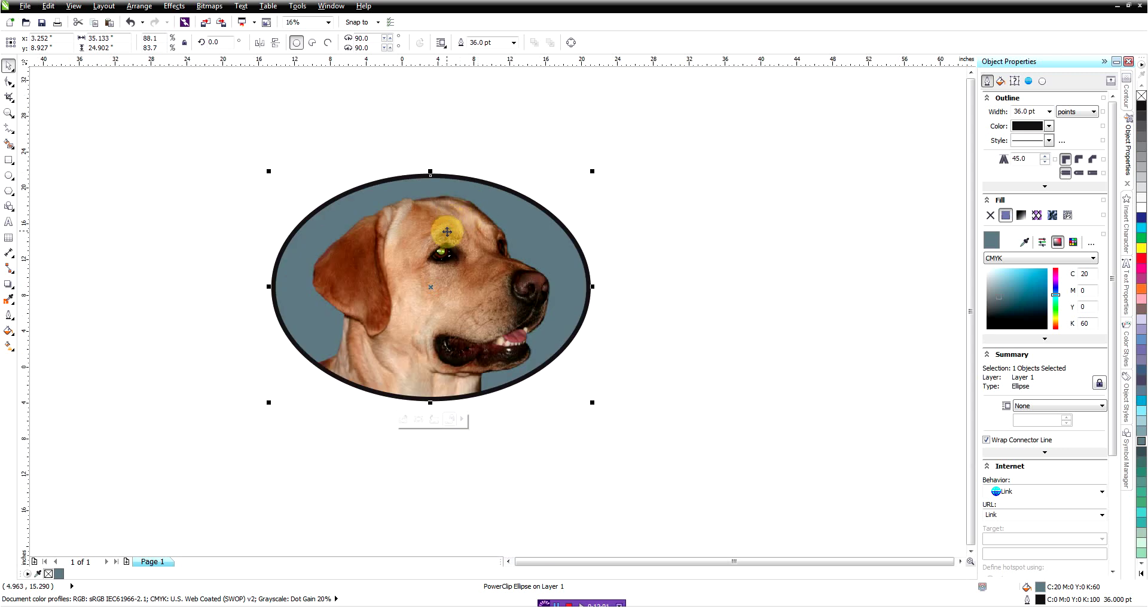
scroll(445, 248, "up", 1)
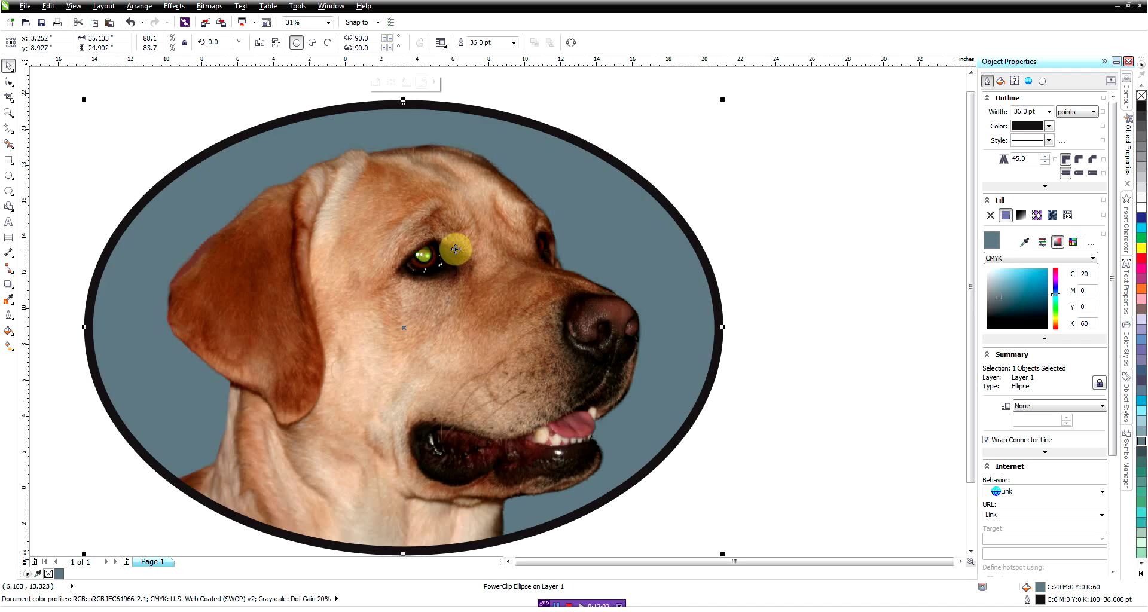
scroll(413, 263, "down", 1)
Move the filled PowerClip ellipse so its center sits at about x 4.05 and y 6.53 inches.
left_click_drag(399, 274, 406, 295)
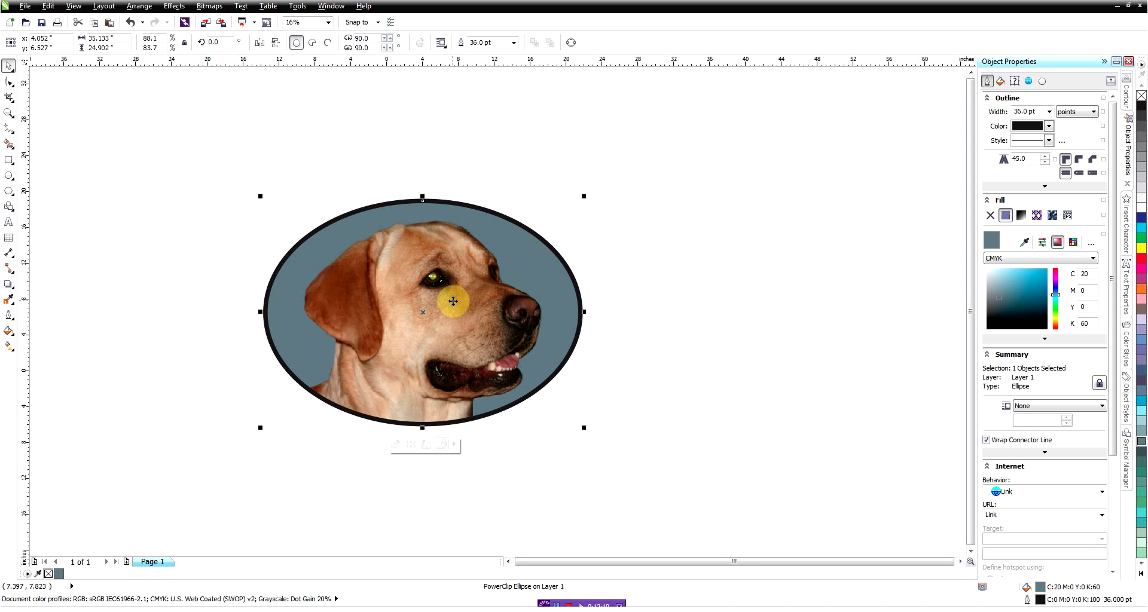
left_click(470, 372)
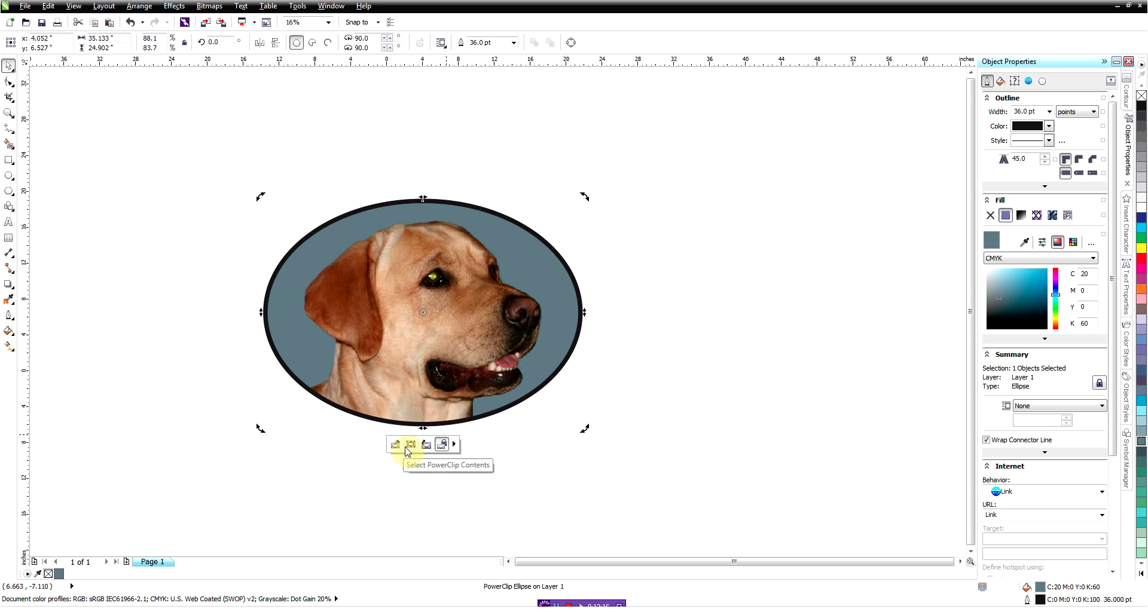
scroll(395, 347, "up", 2)
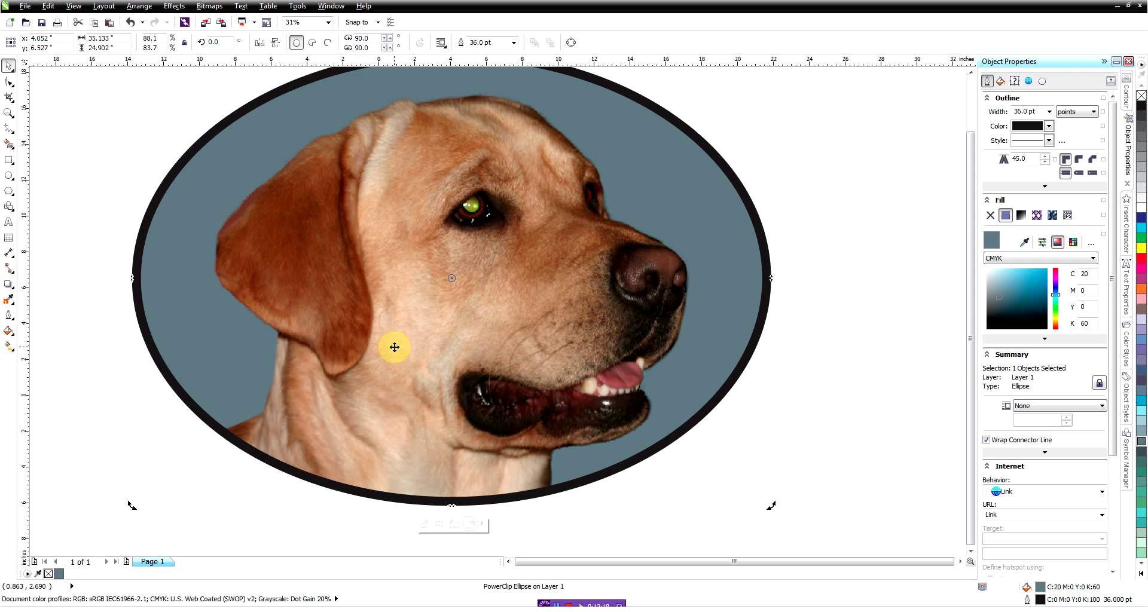
scroll(394, 347, "down", 2)
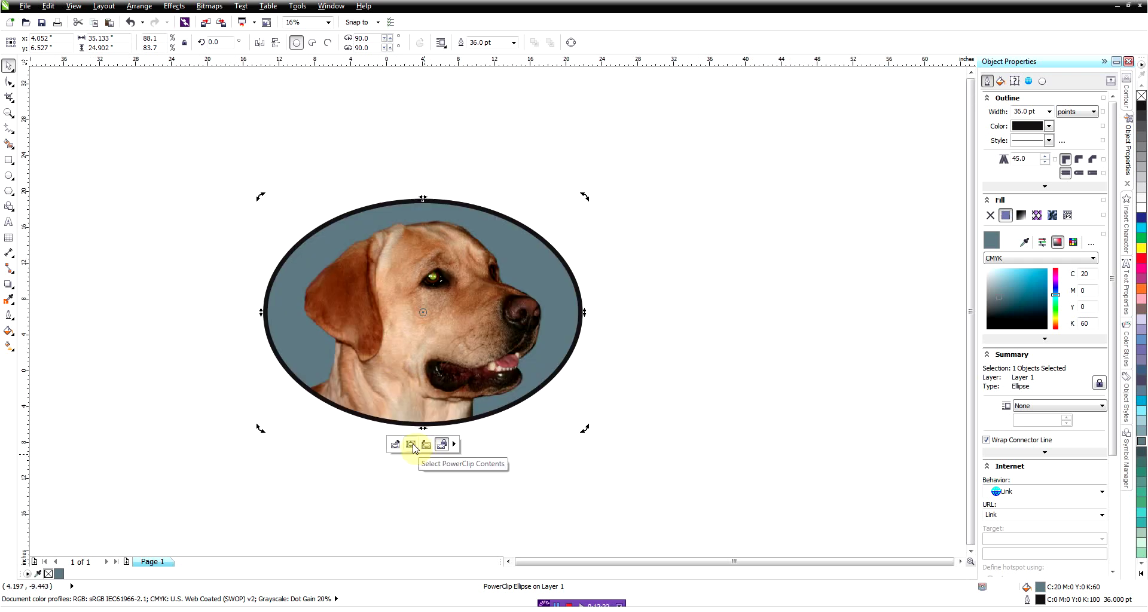
Open the ellipse's PowerClip contents for editing.
right_click(450, 376)
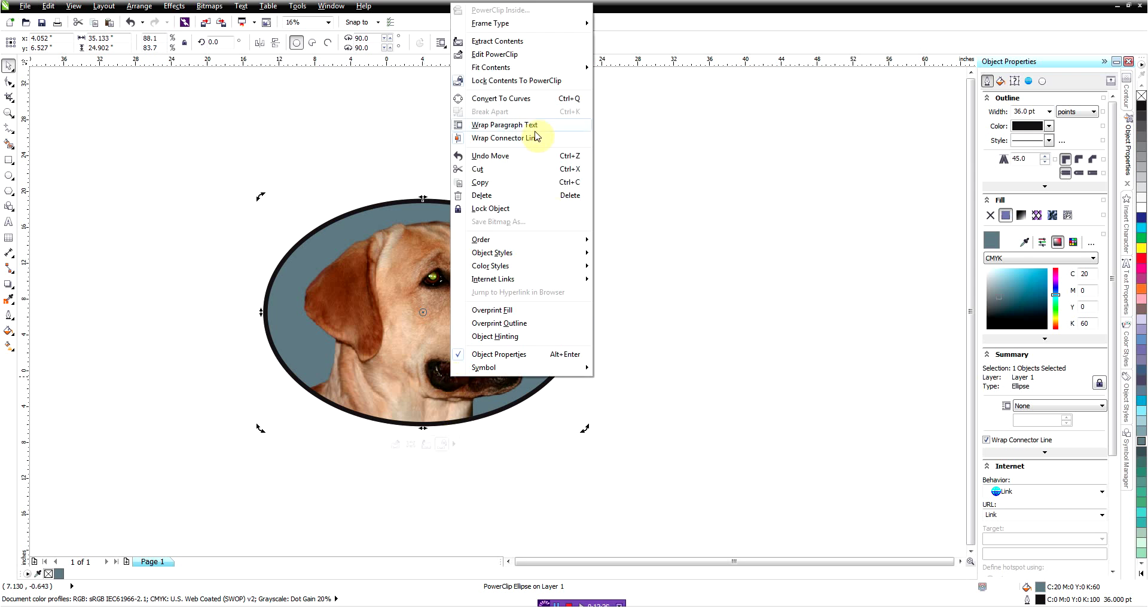
left_click(512, 55)
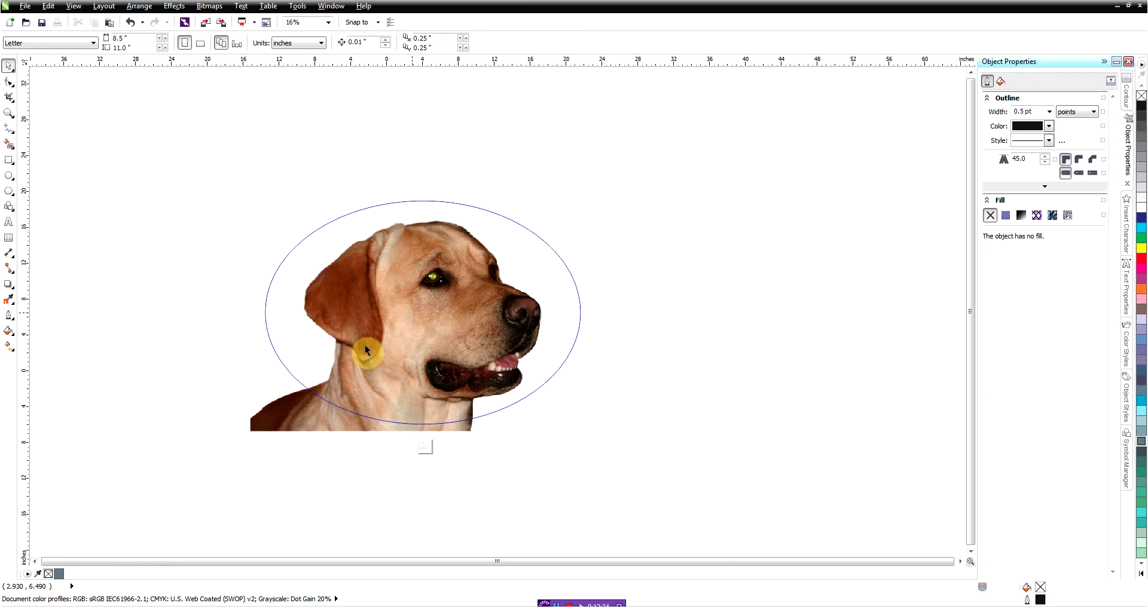
left_click(310, 432)
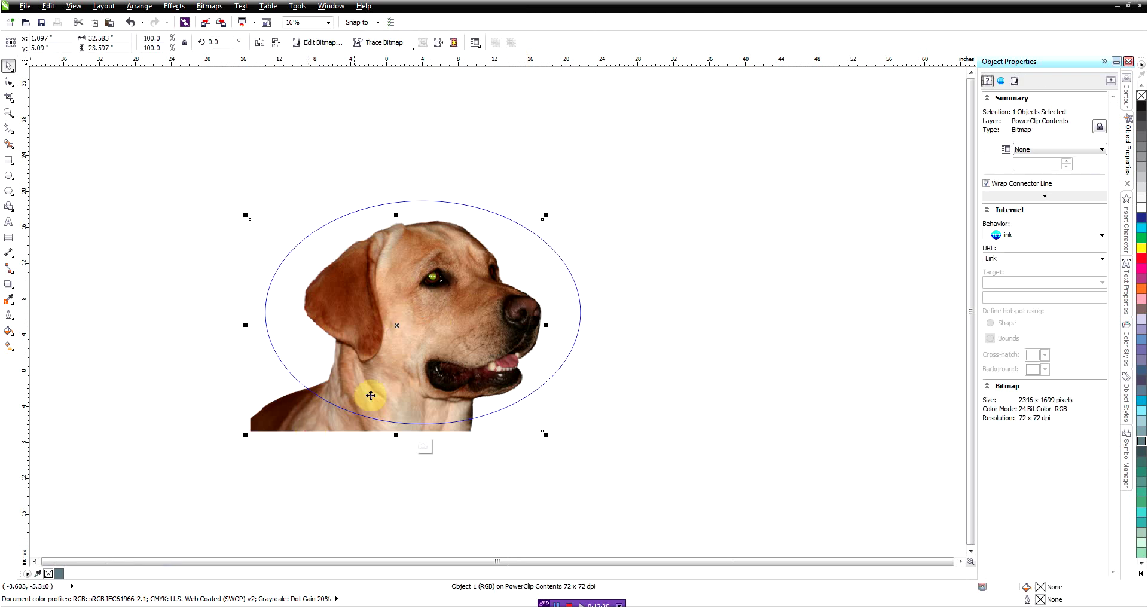
left_click(641, 302)
scroll(389, 323, "up", 2)
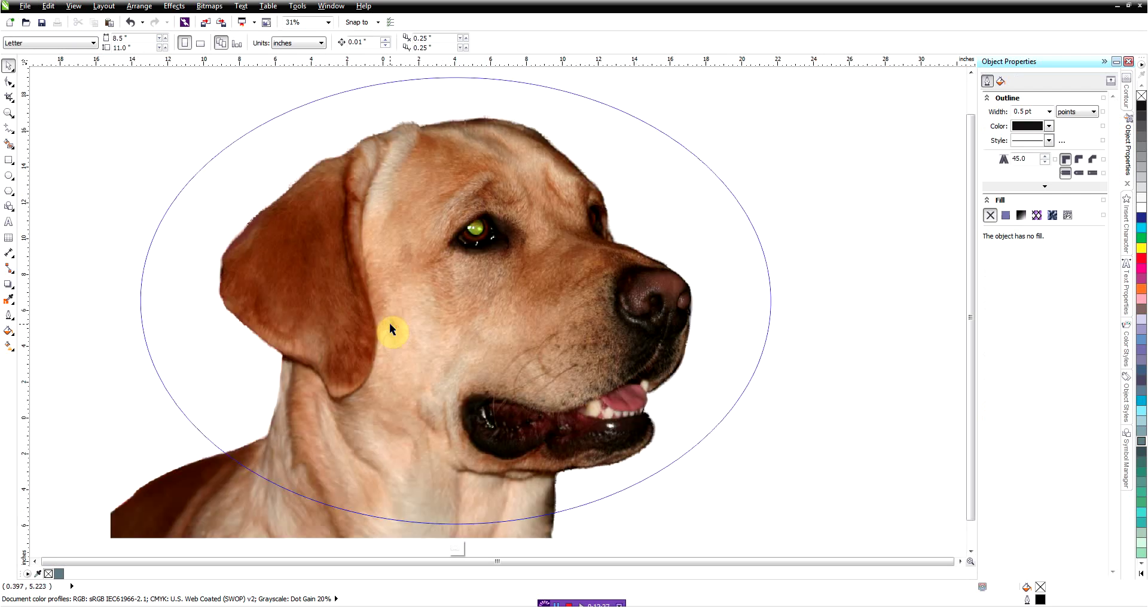
Add a drop shadow to the dog bitmap, falling toward the lower left with an offset of about x -1.98 and y -0.87 inches.
left_click(253, 497)
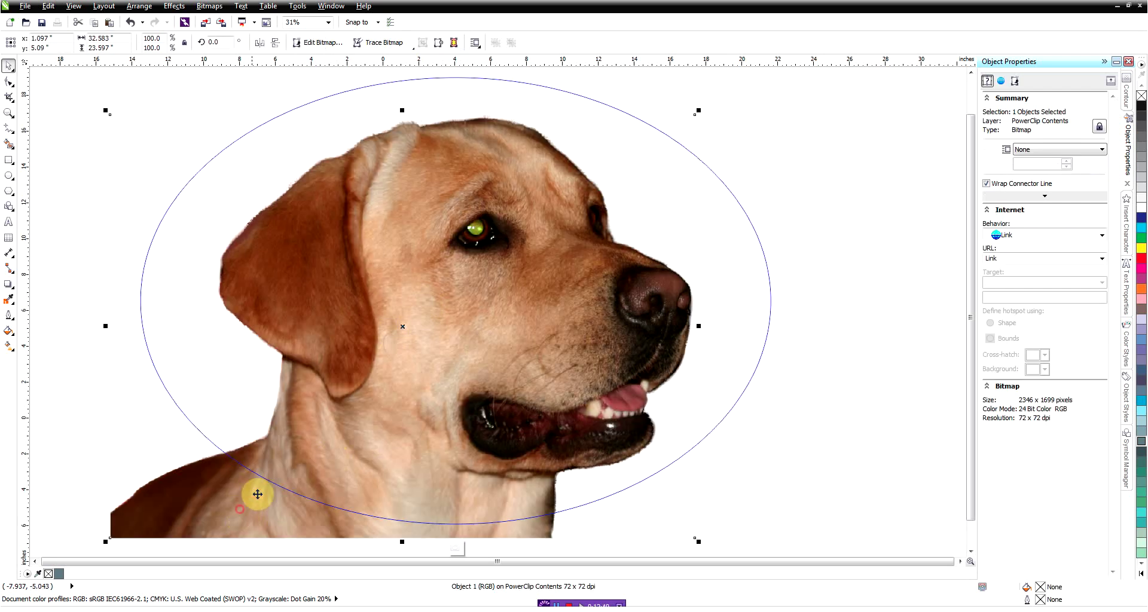
left_click(8, 285)
scroll(447, 301, "down", 1)
left_click_drag(453, 289, 244, 395)
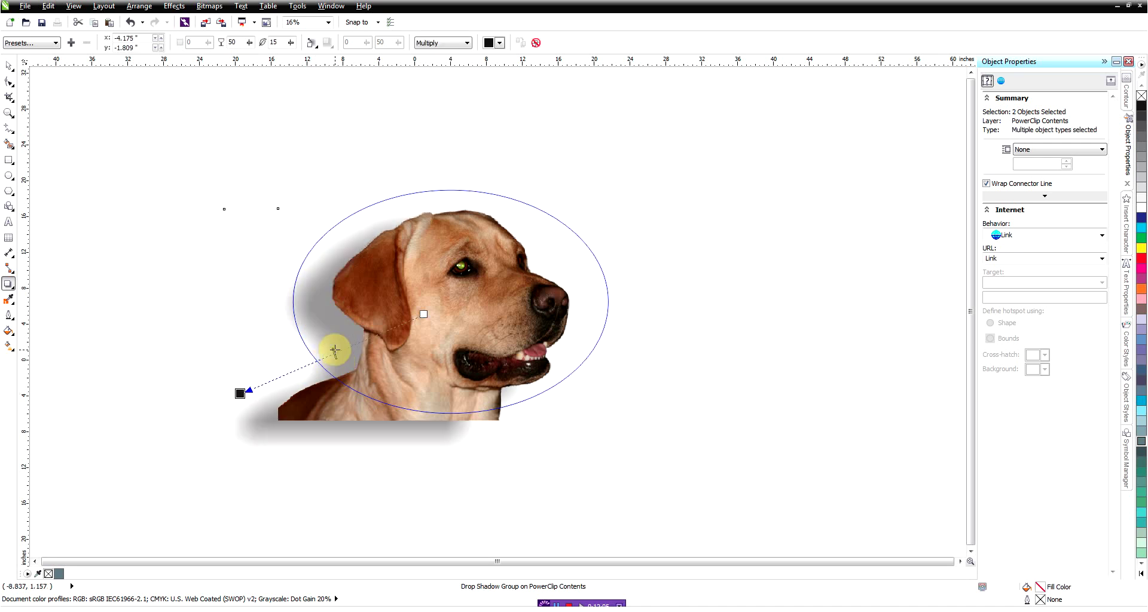
left_click_drag(243, 392, 260, 387)
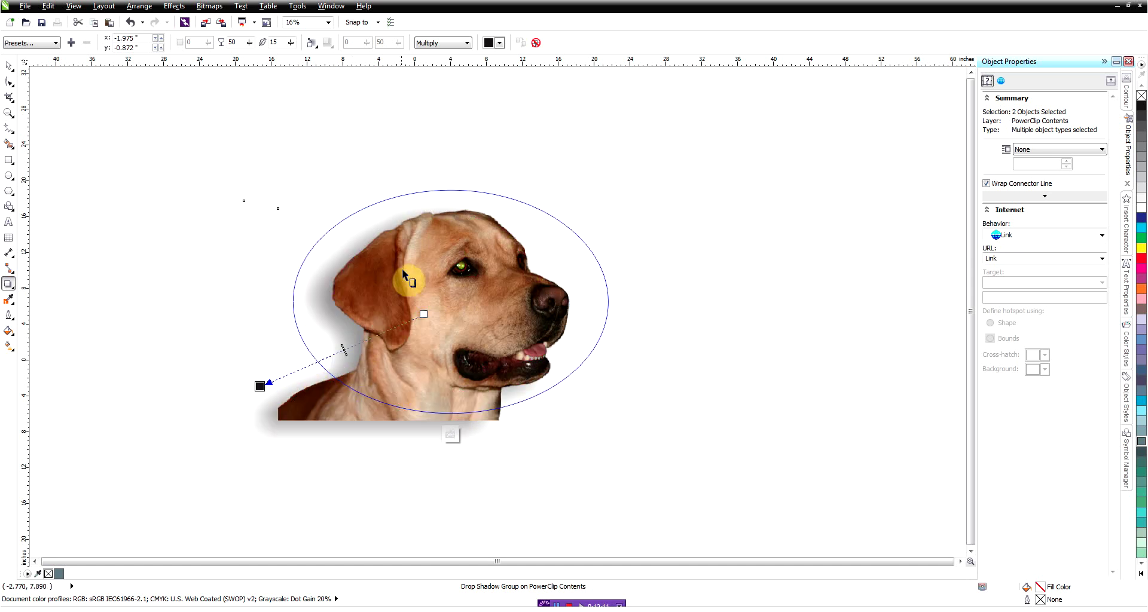
left_click(9, 65)
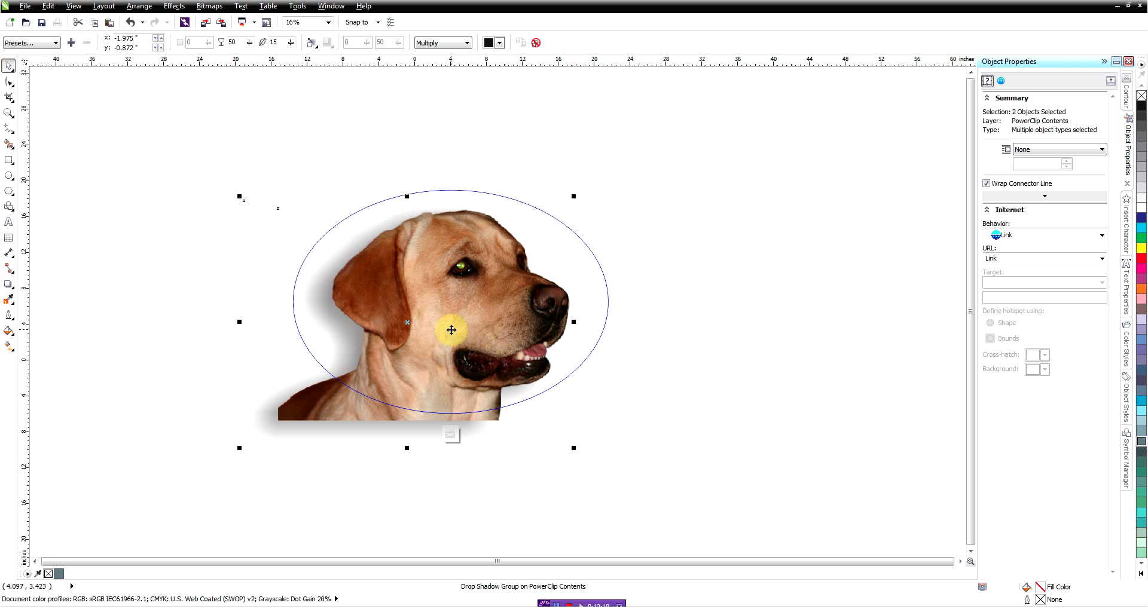
Finish editing the PowerClip level, deselect the ellipse and inspect the shadow behind the dog.
right_click(406, 350)
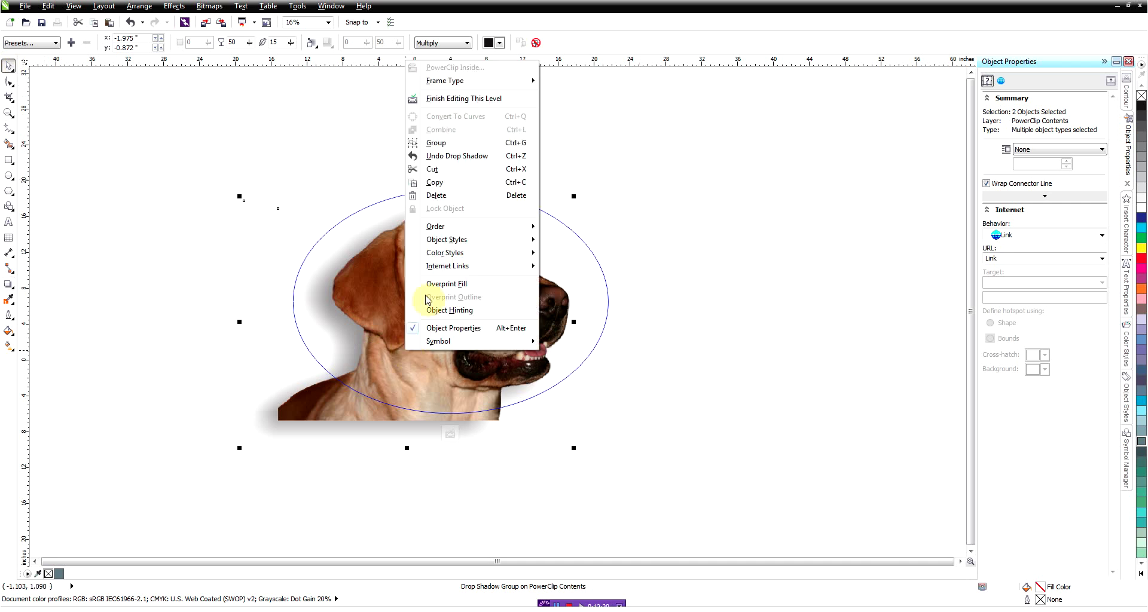
left_click(485, 100)
left_click(730, 228)
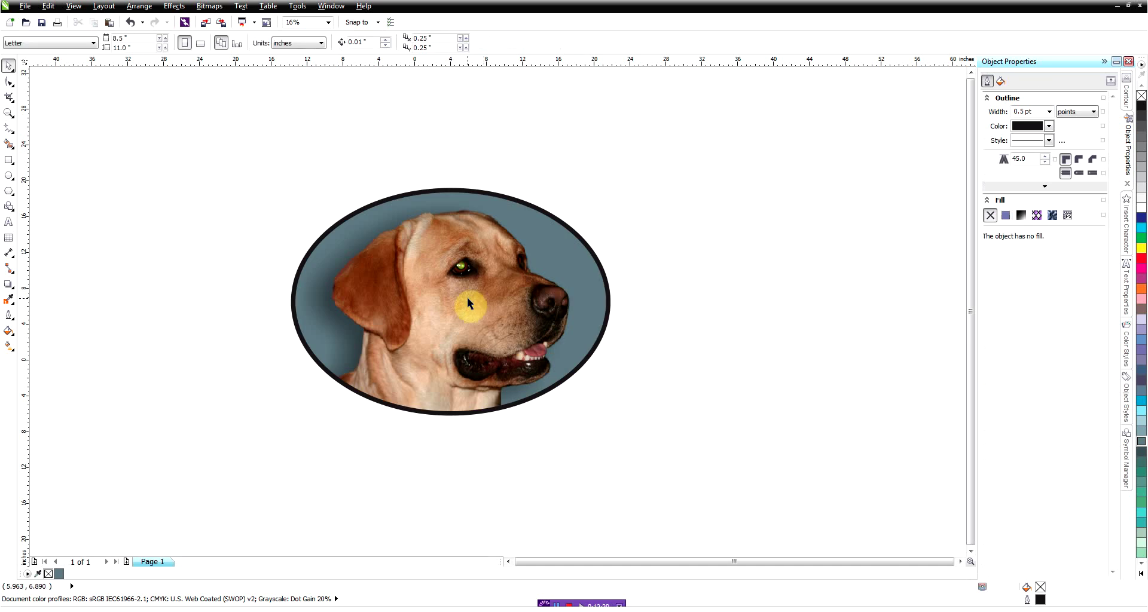
scroll(383, 306, "up", 2)
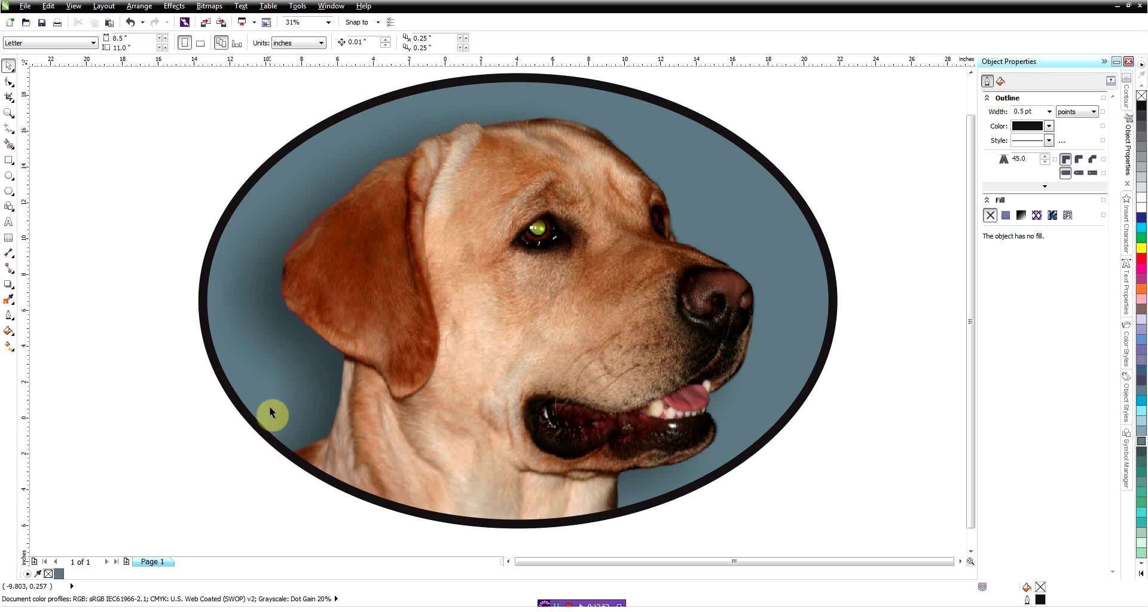
scroll(548, 404, "down", 2)
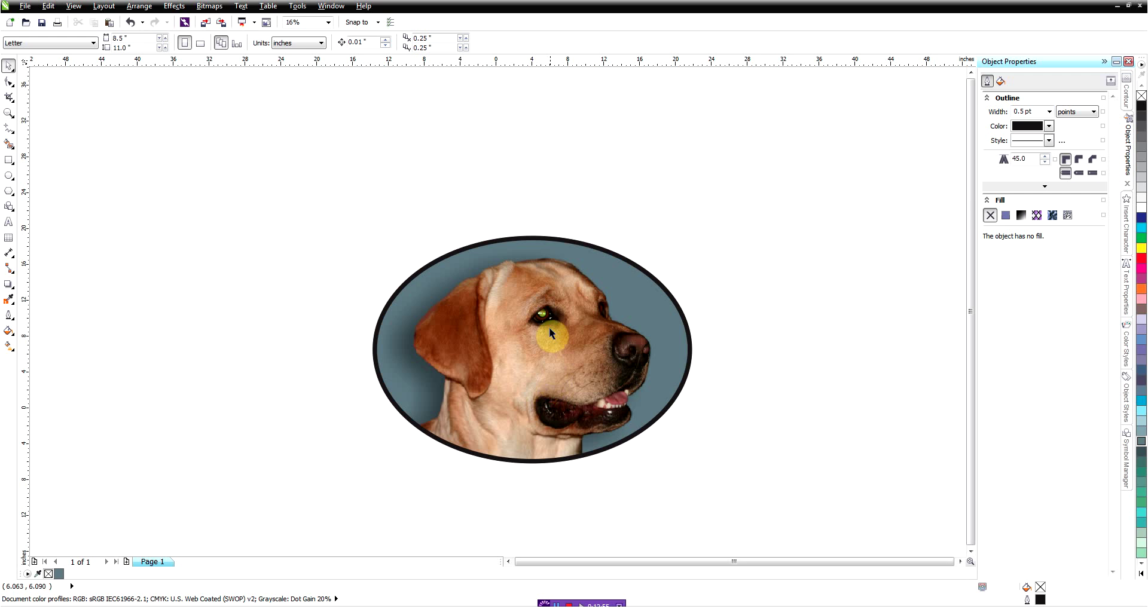